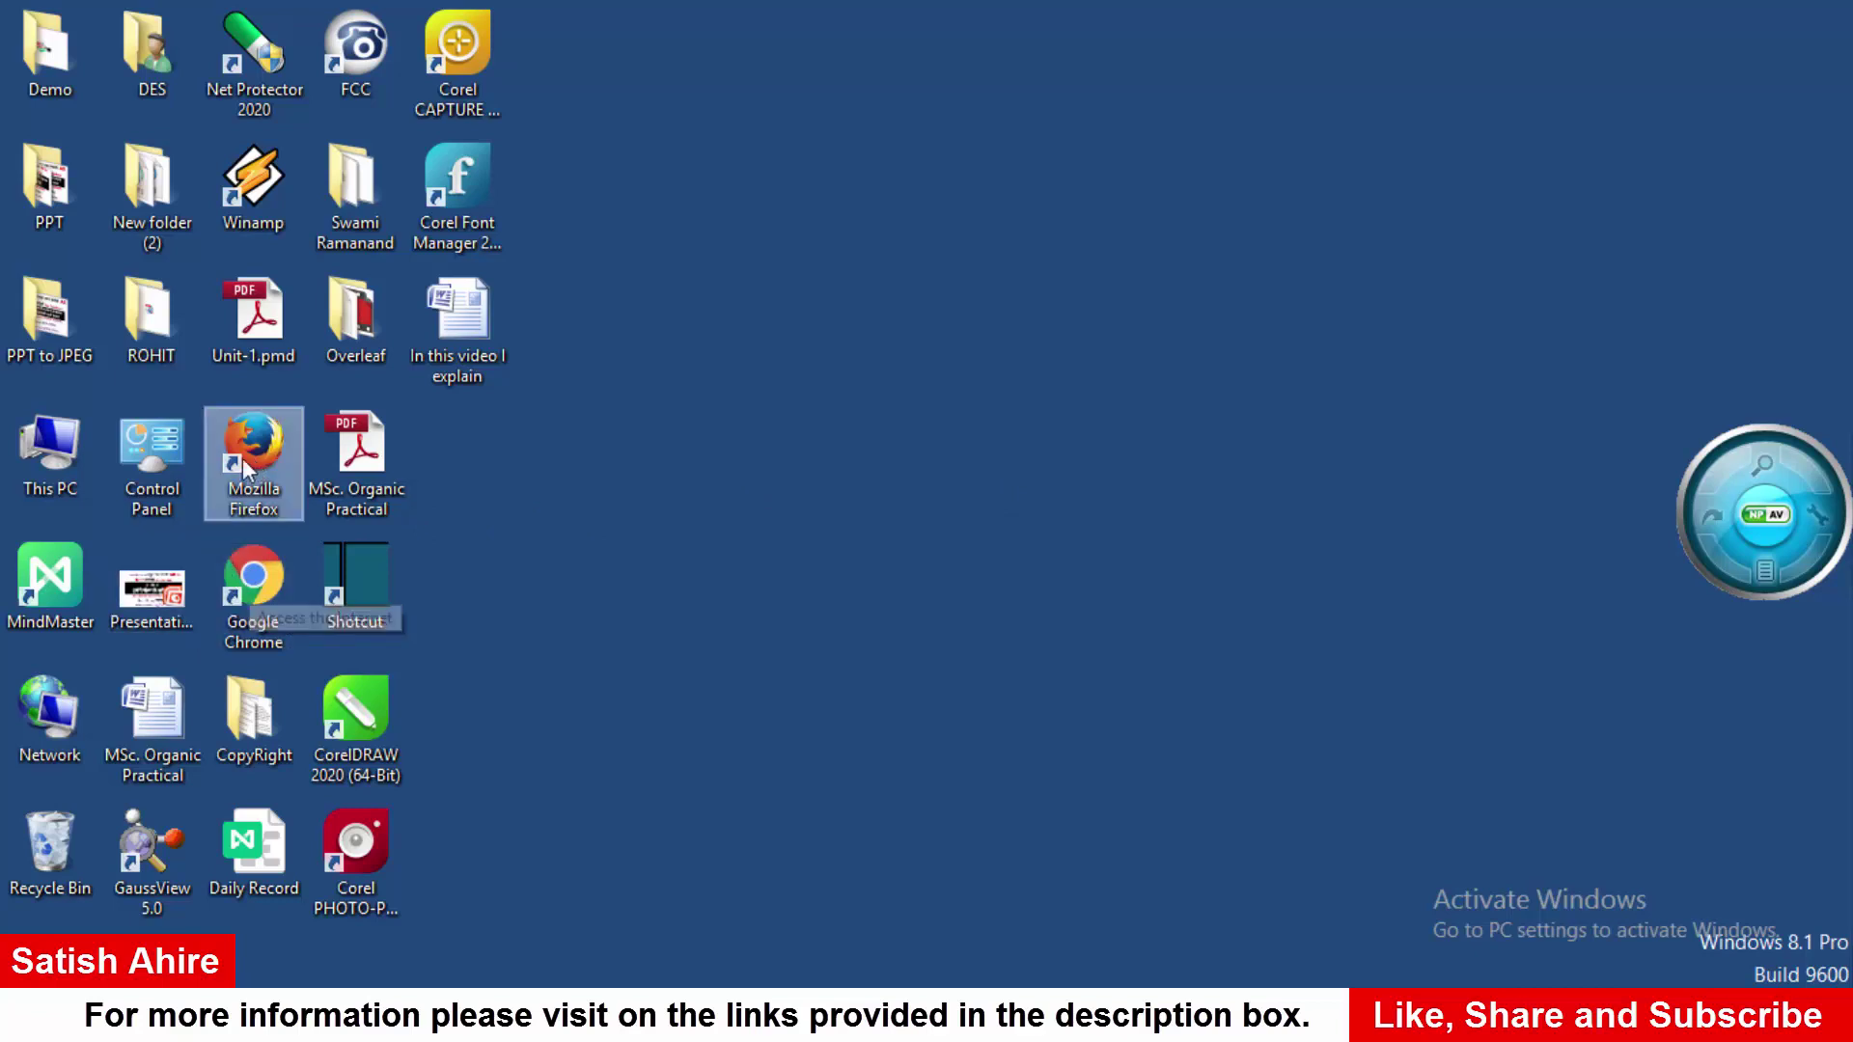
Launch Google Chrome from the desktop and bring up the Google home page.
{"action": "double_click", "coordinate": [270, 466]}
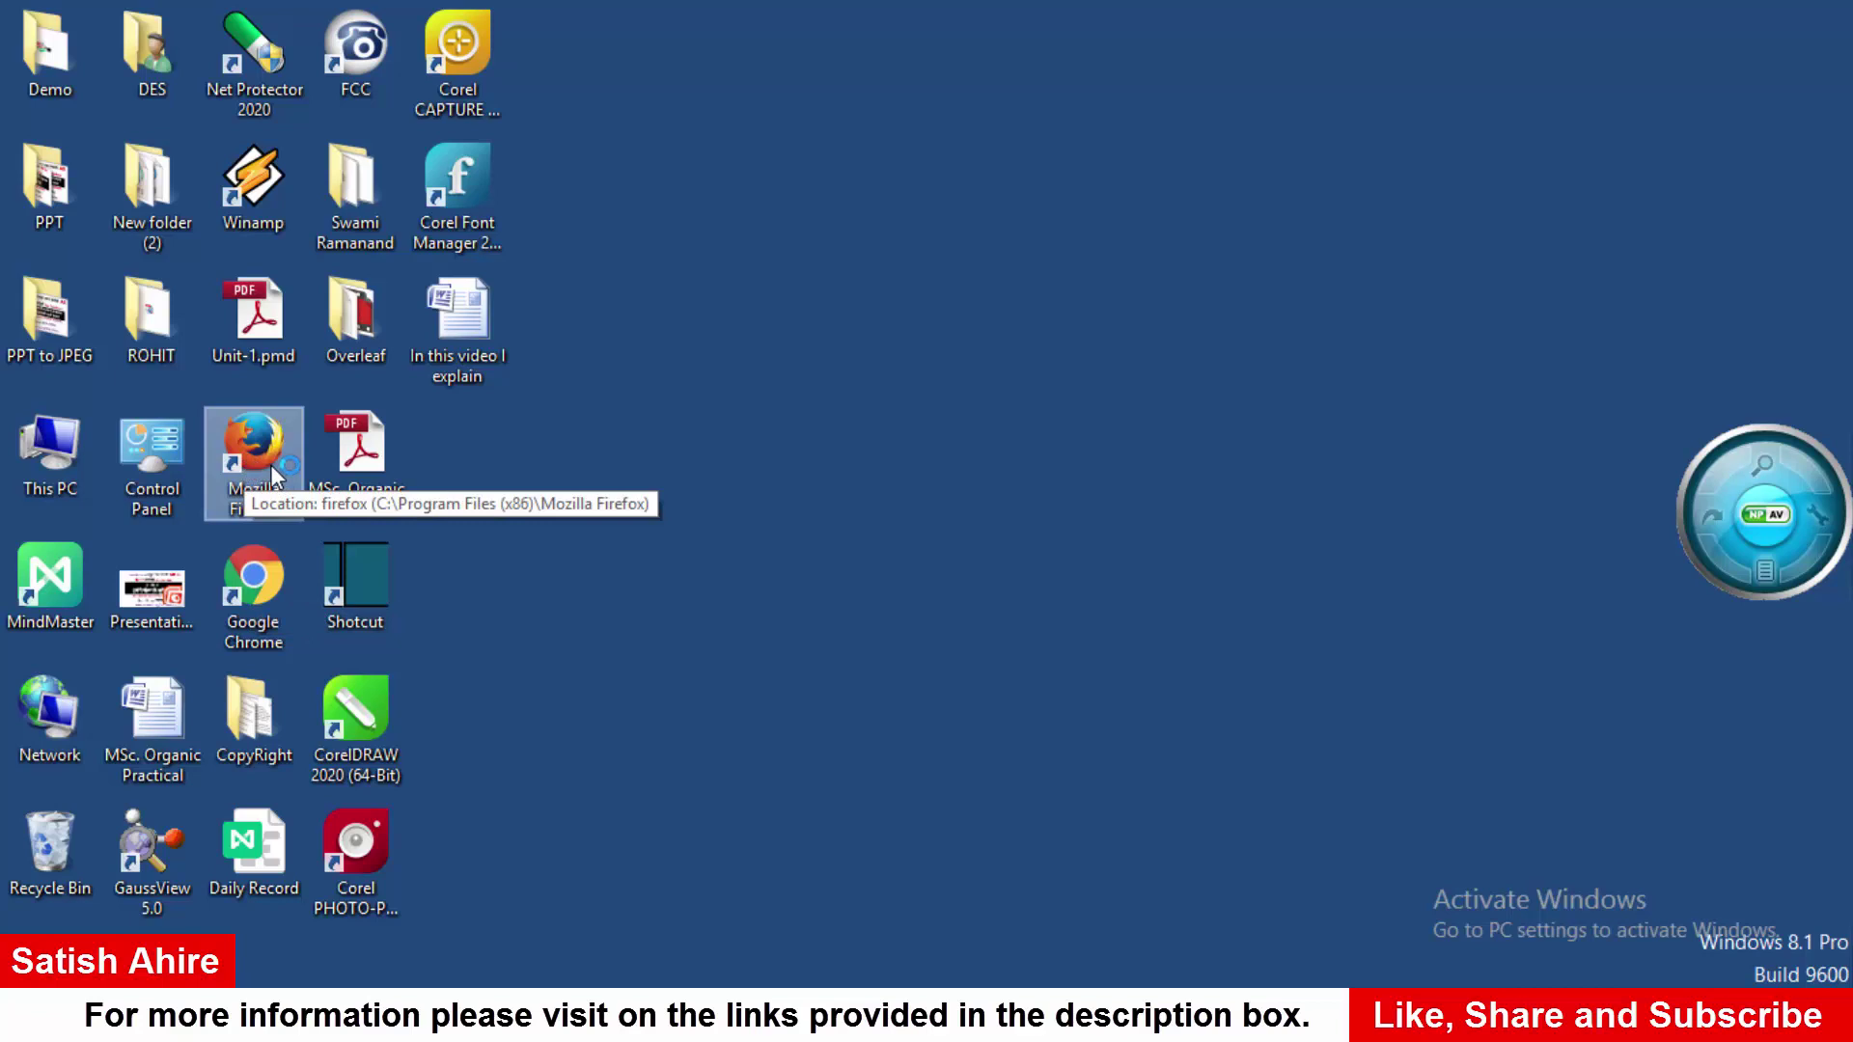
{"action": "double_click", "coordinate": [280, 592]}
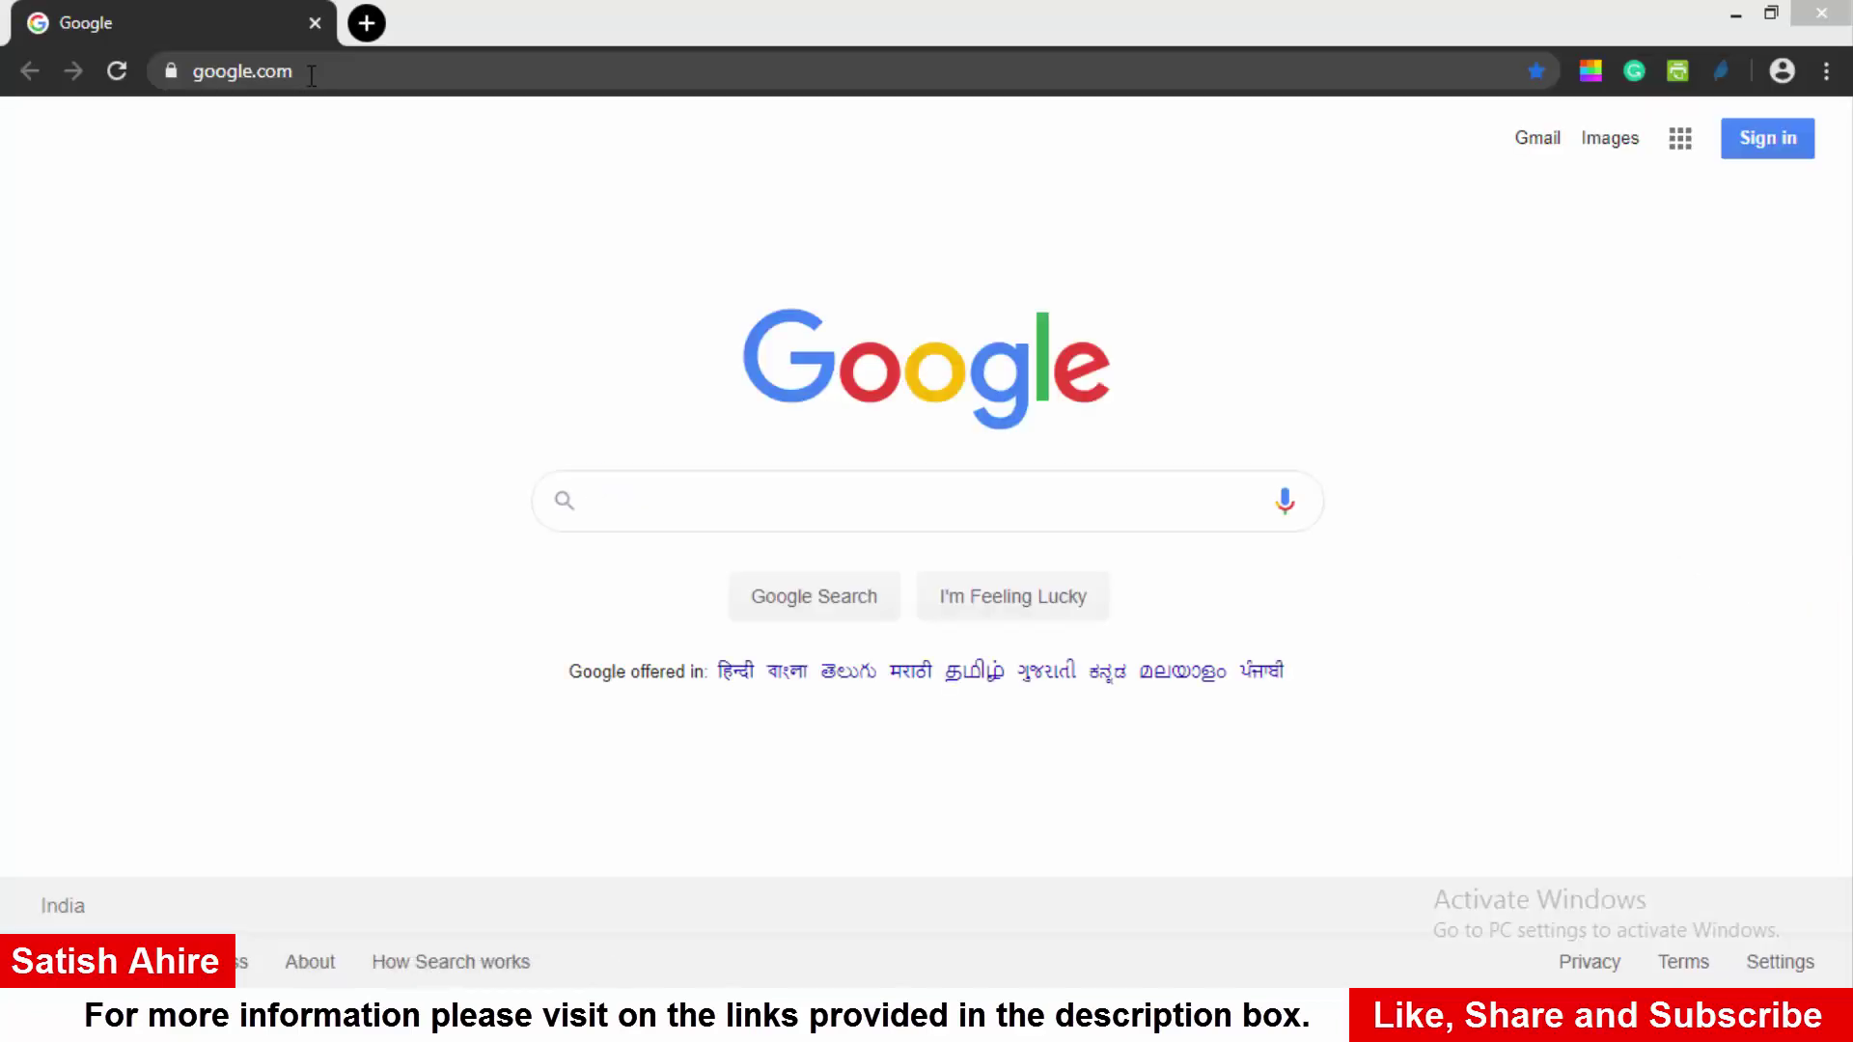
{"action": "left_click", "coordinate": [312, 74]}
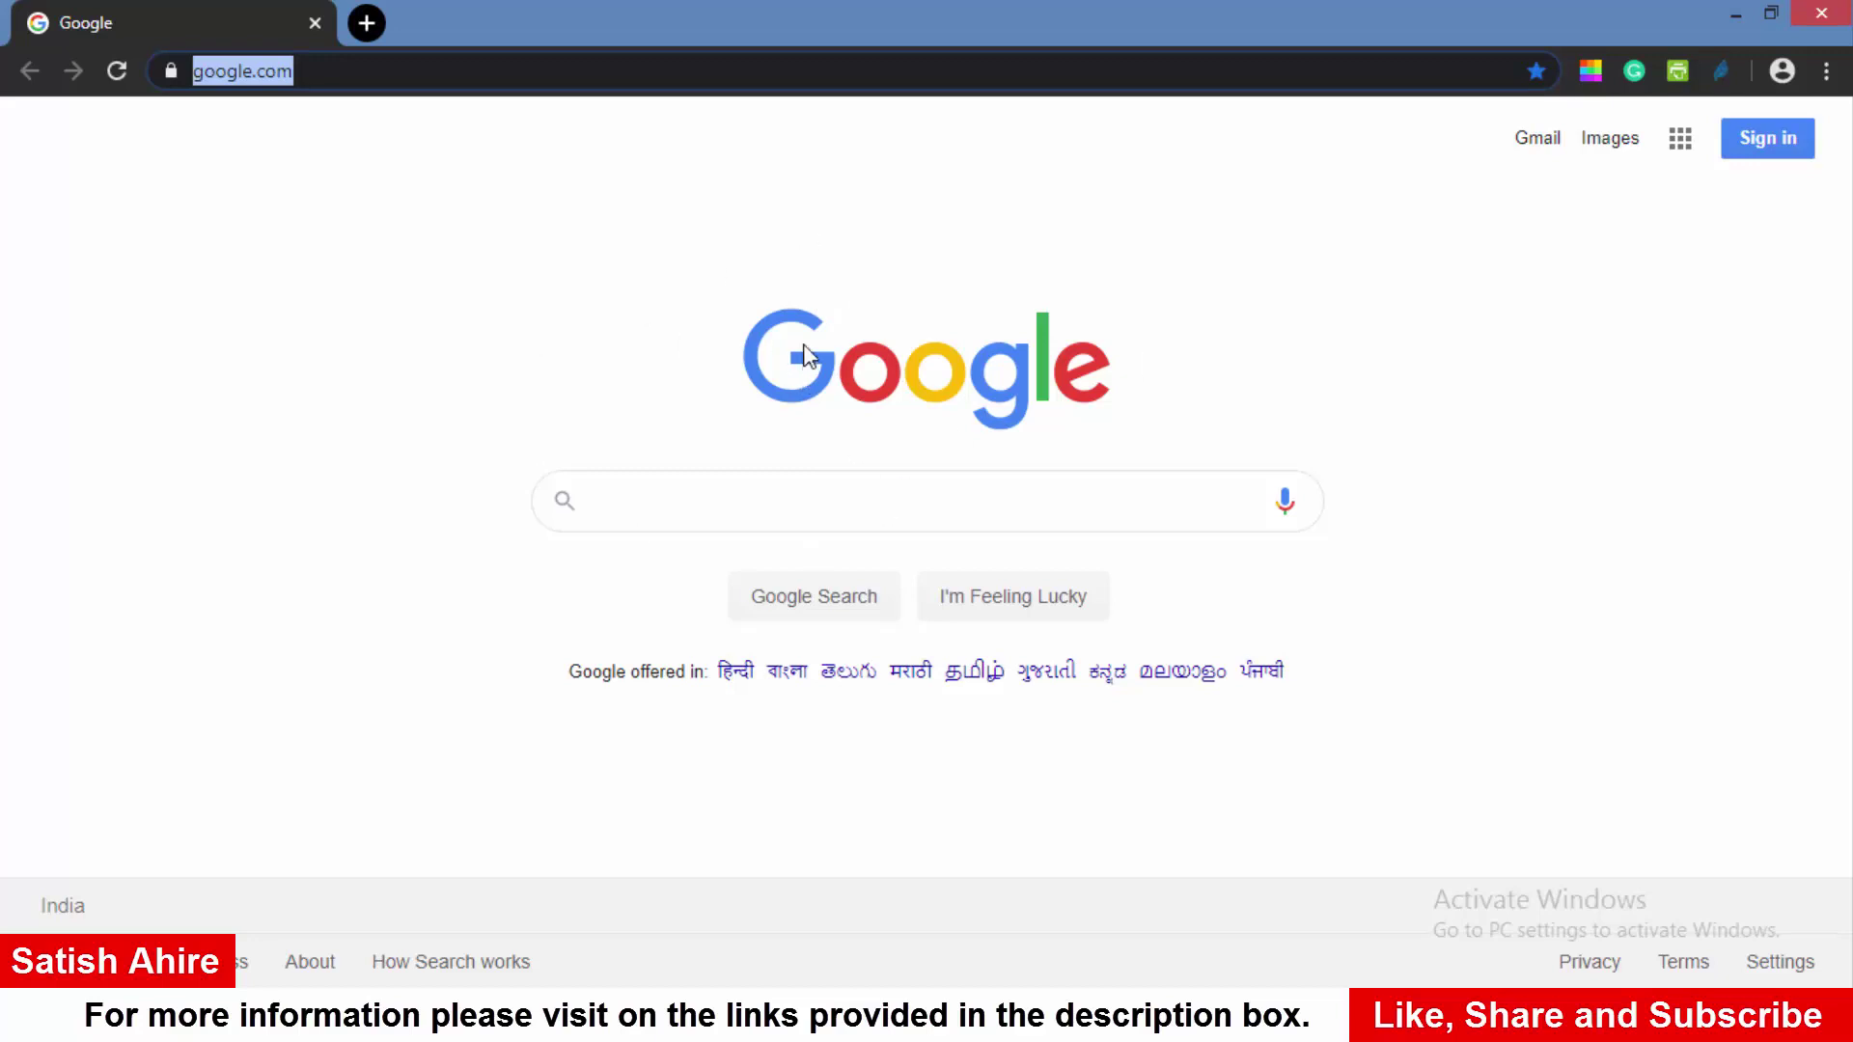
{"action": "left_click", "coordinate": [749, 281]}
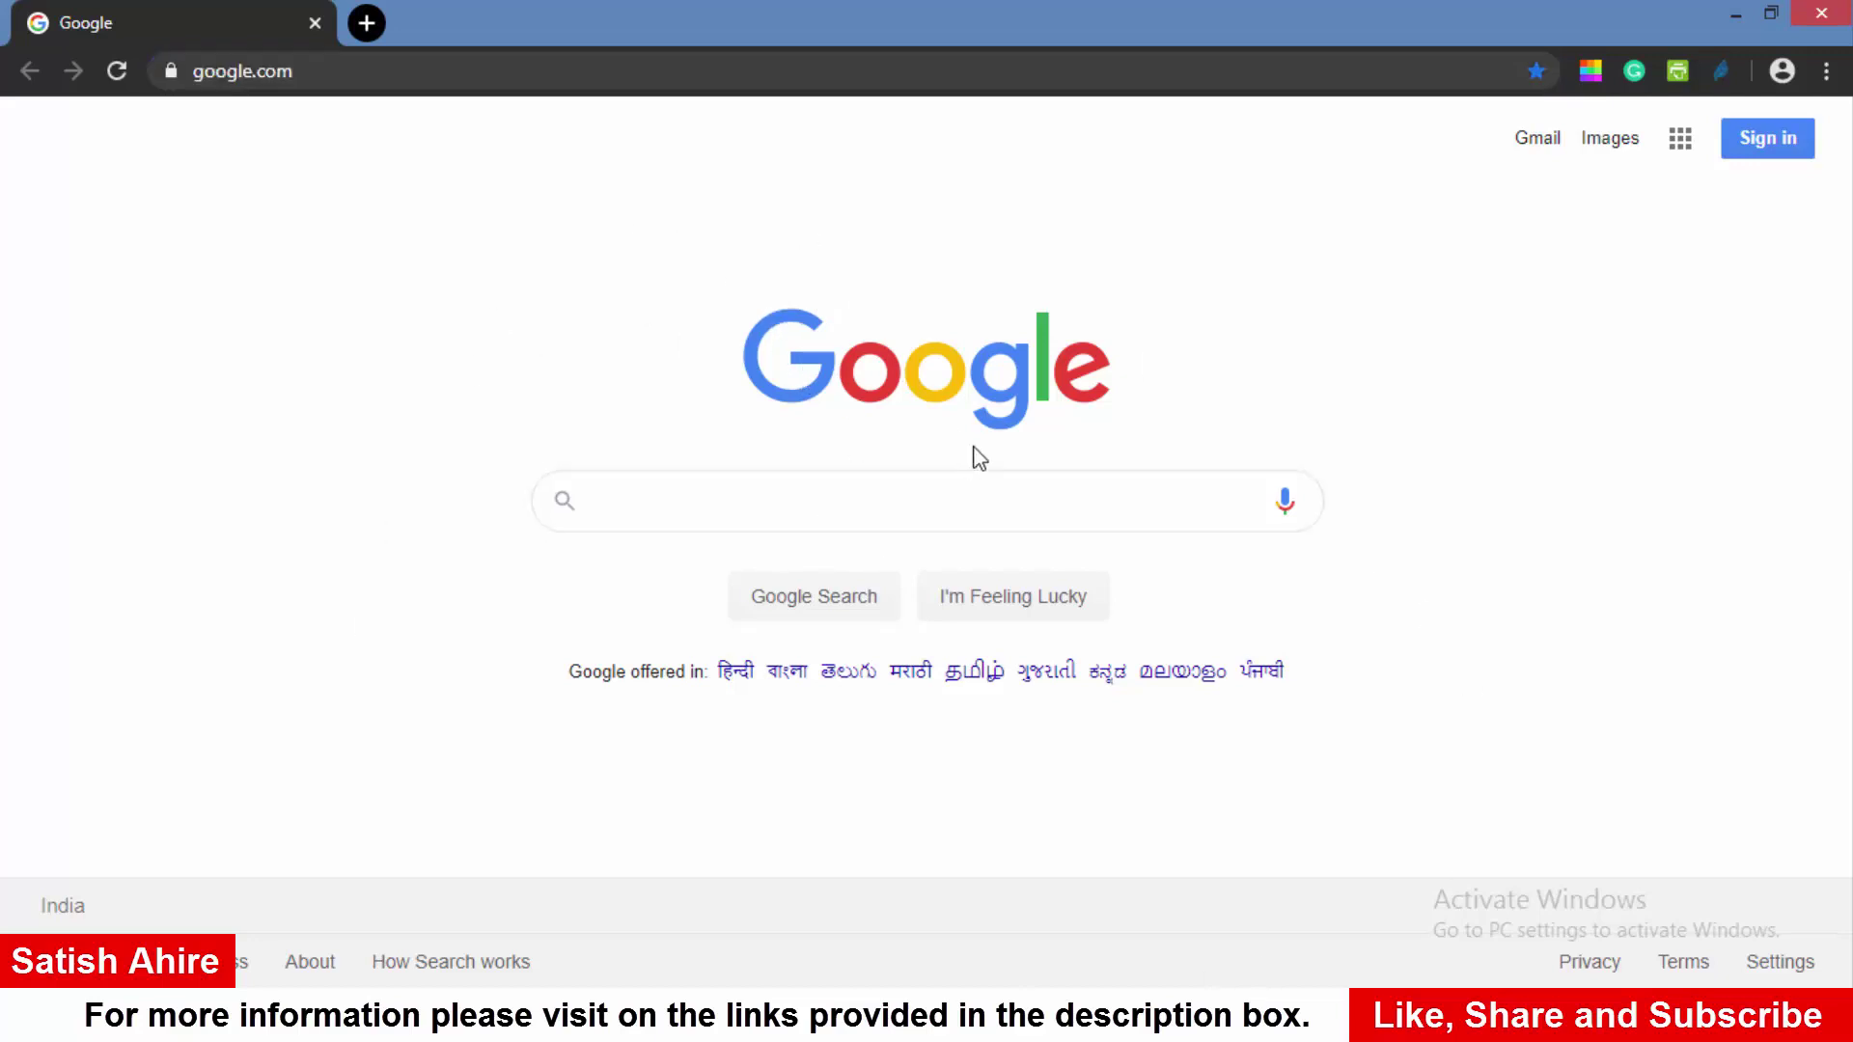
Sign in to Google with the listed signed-out account by entering the account password.
{"action": "left_click", "coordinate": [1775, 141]}
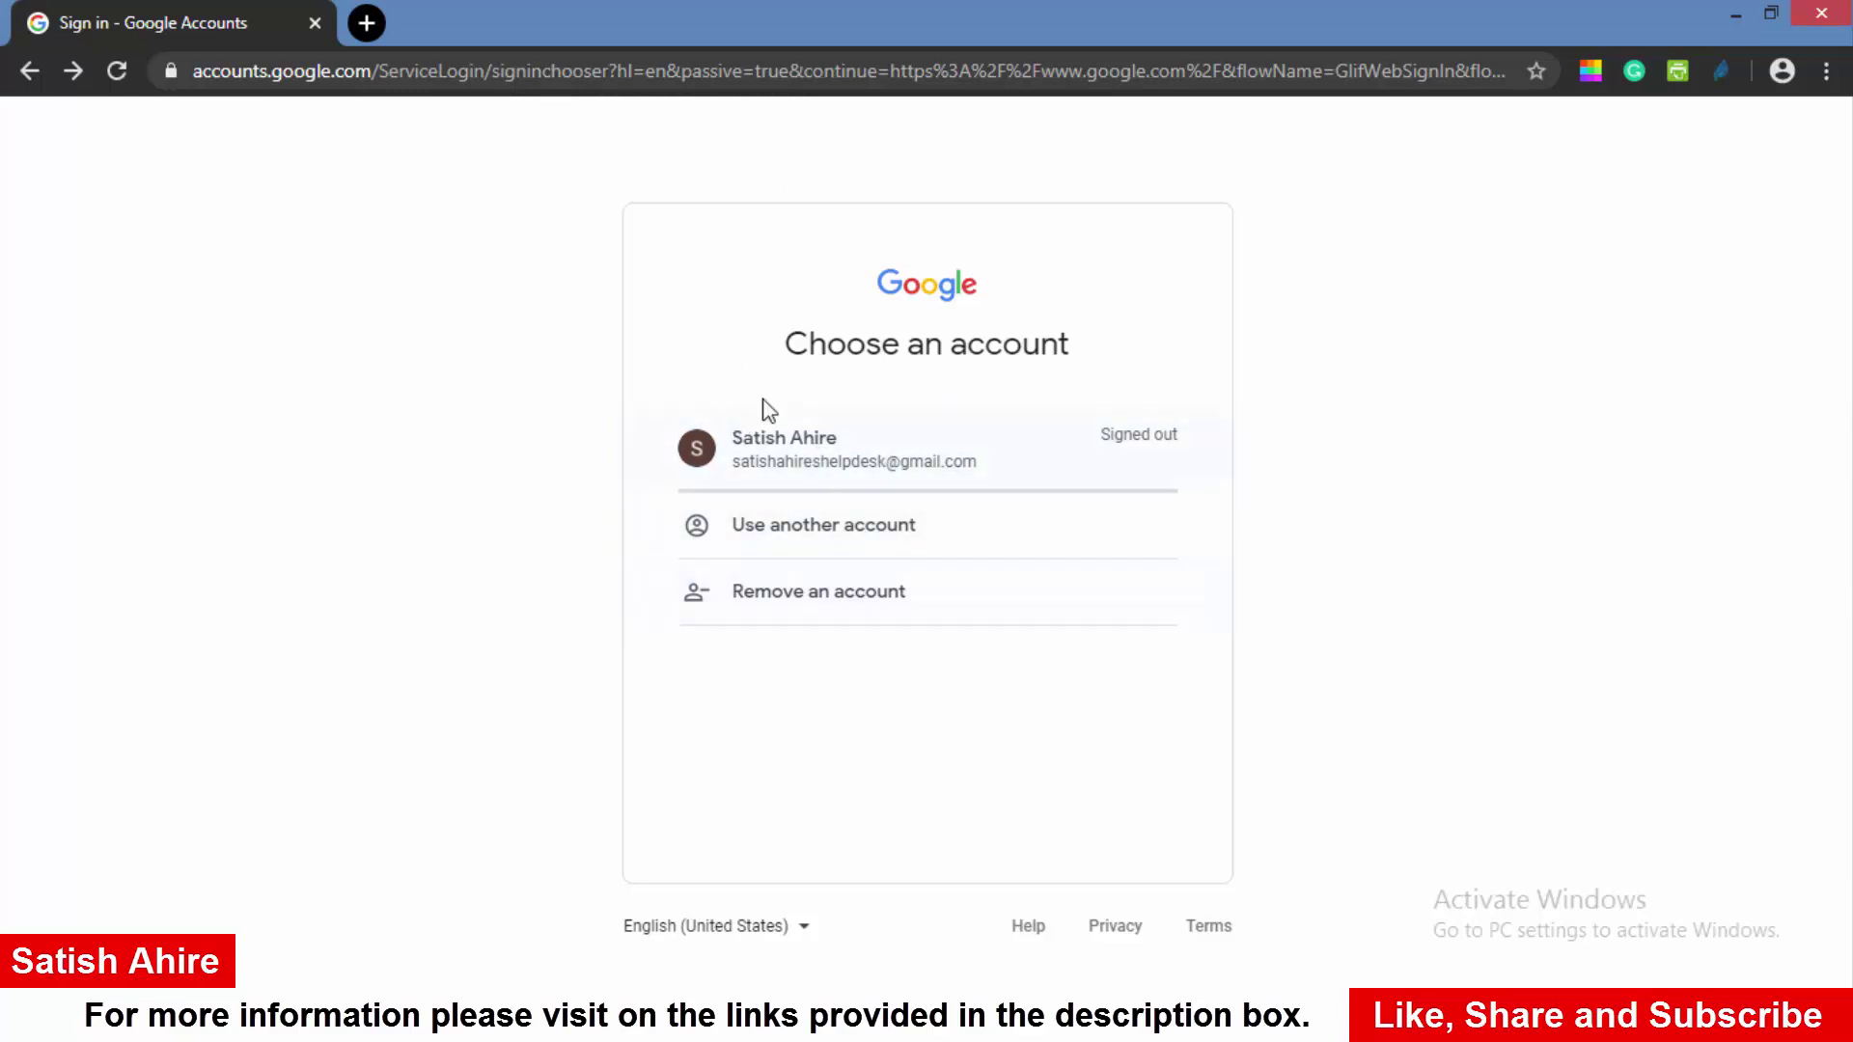
{"action": "left_click", "coordinate": [898, 466]}
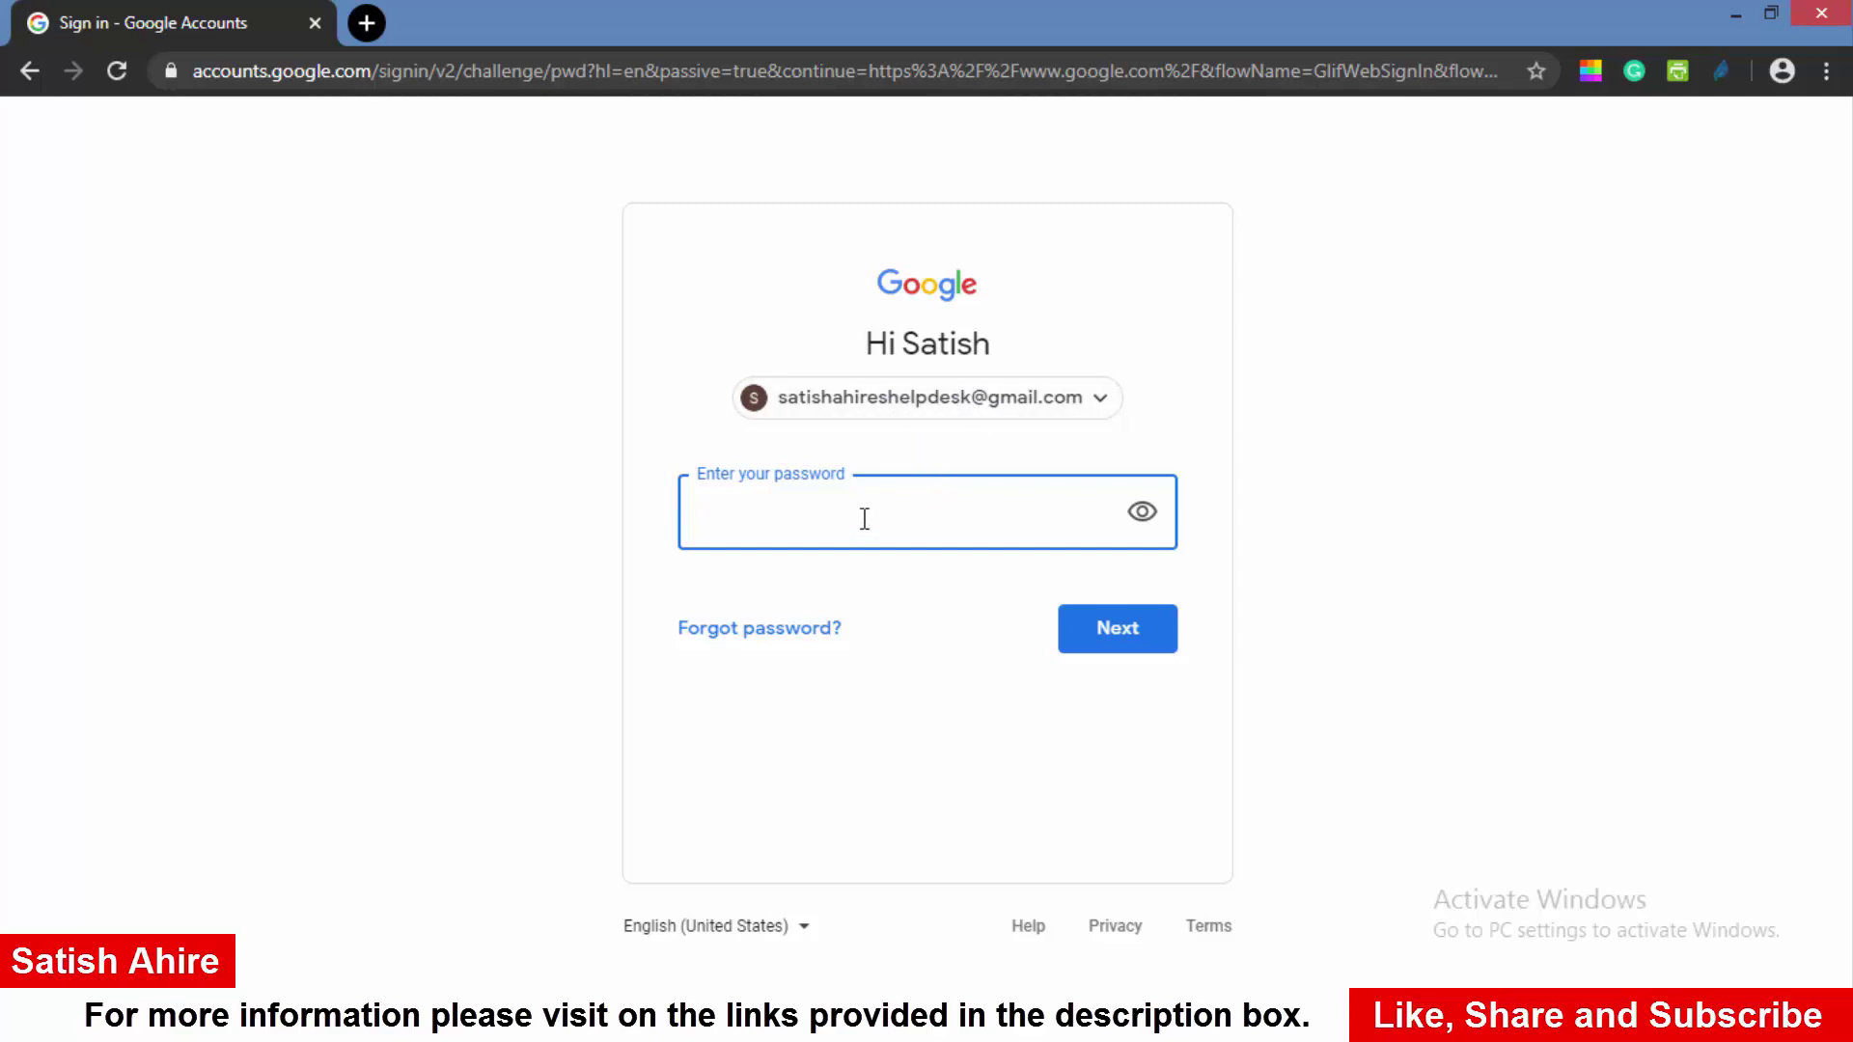
{"action": "key", "text": "ctrl+v"}
{"action": "left_click", "coordinate": [1110, 642]}
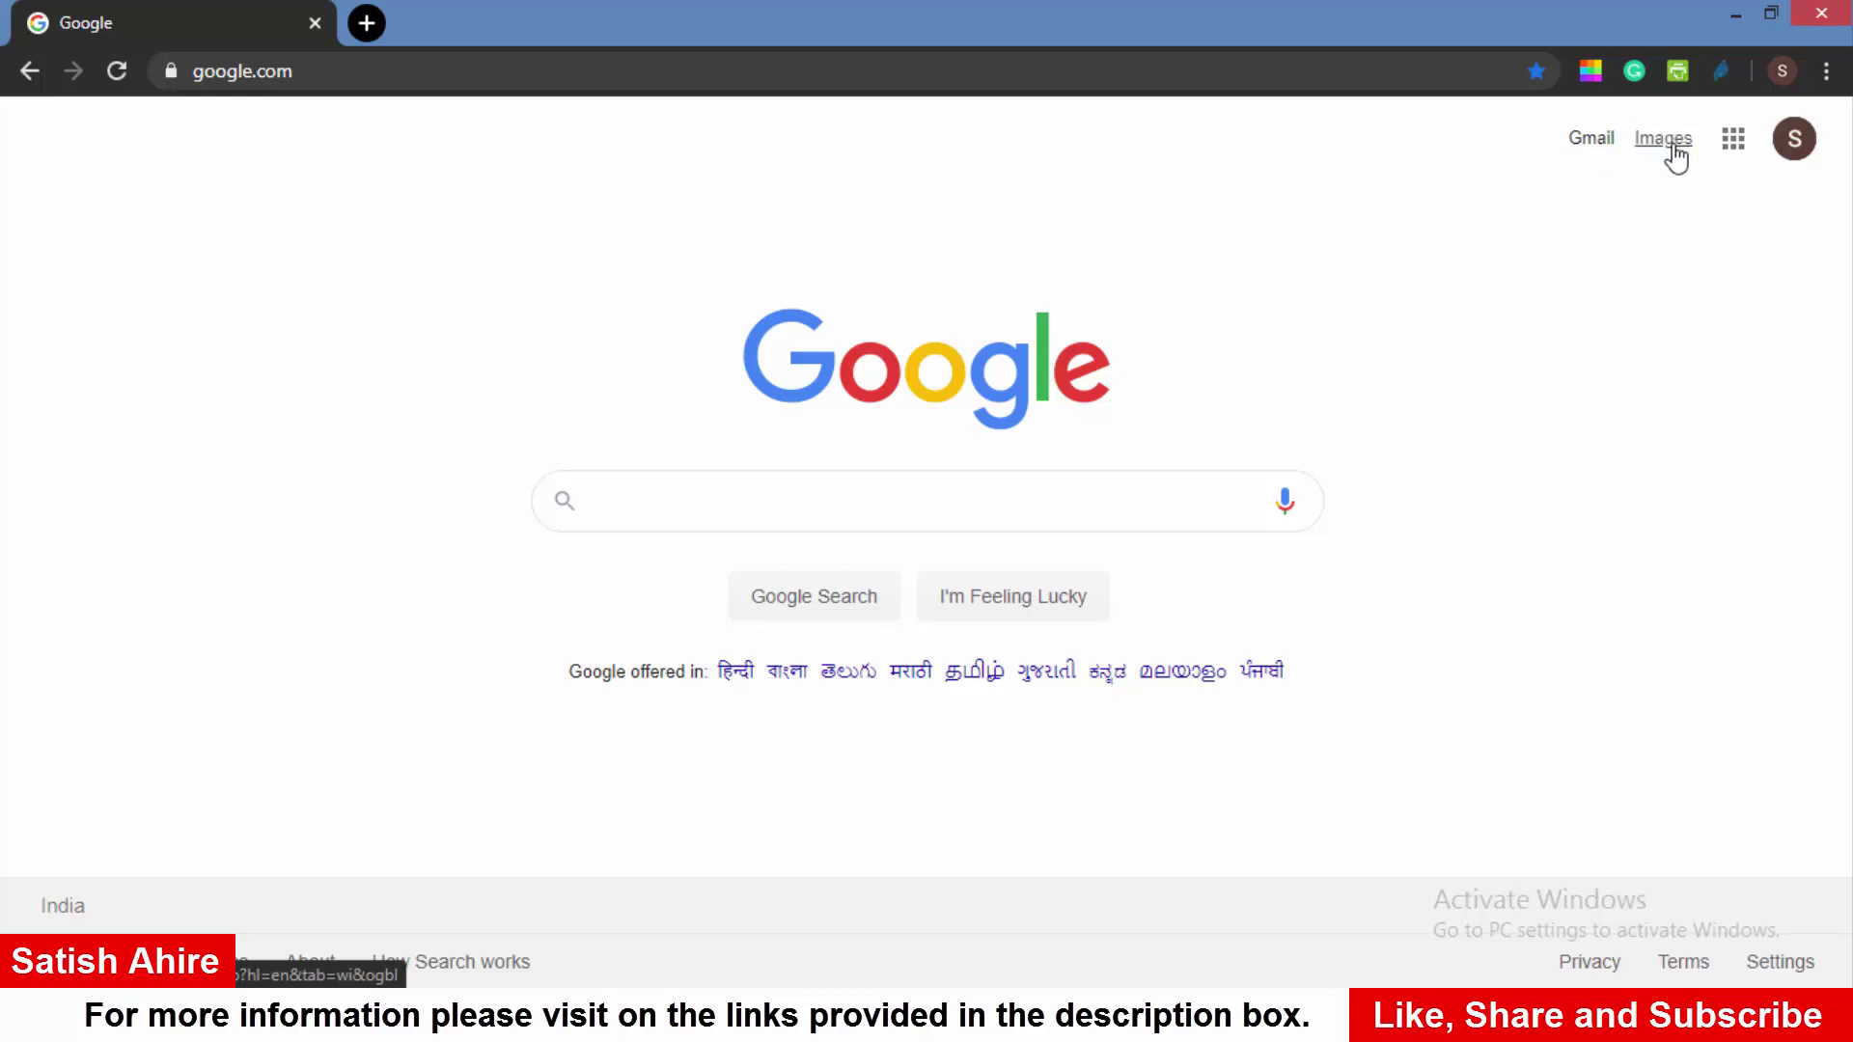
Open Google Drive from the Google apps and create a folder named DEMO in My Drive.
{"action": "left_click", "coordinate": [1736, 141]}
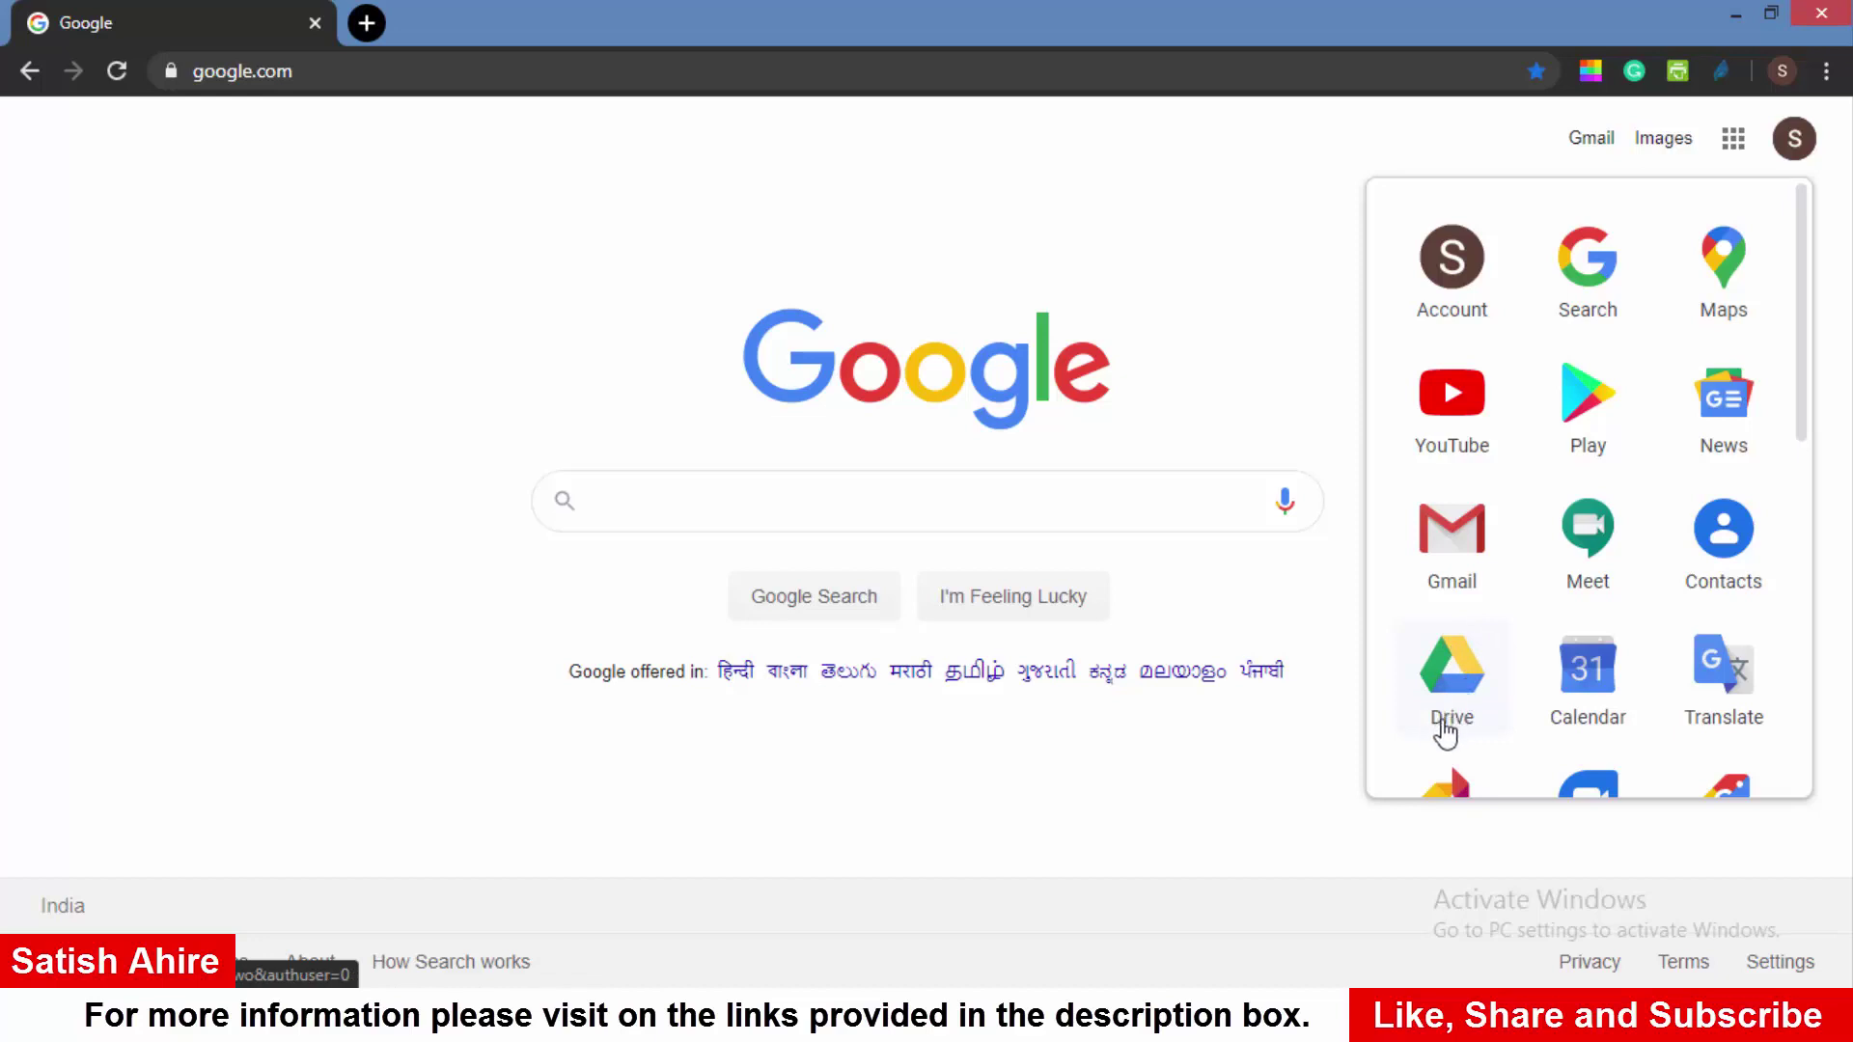
{"action": "left_click", "coordinate": [1454, 695]}
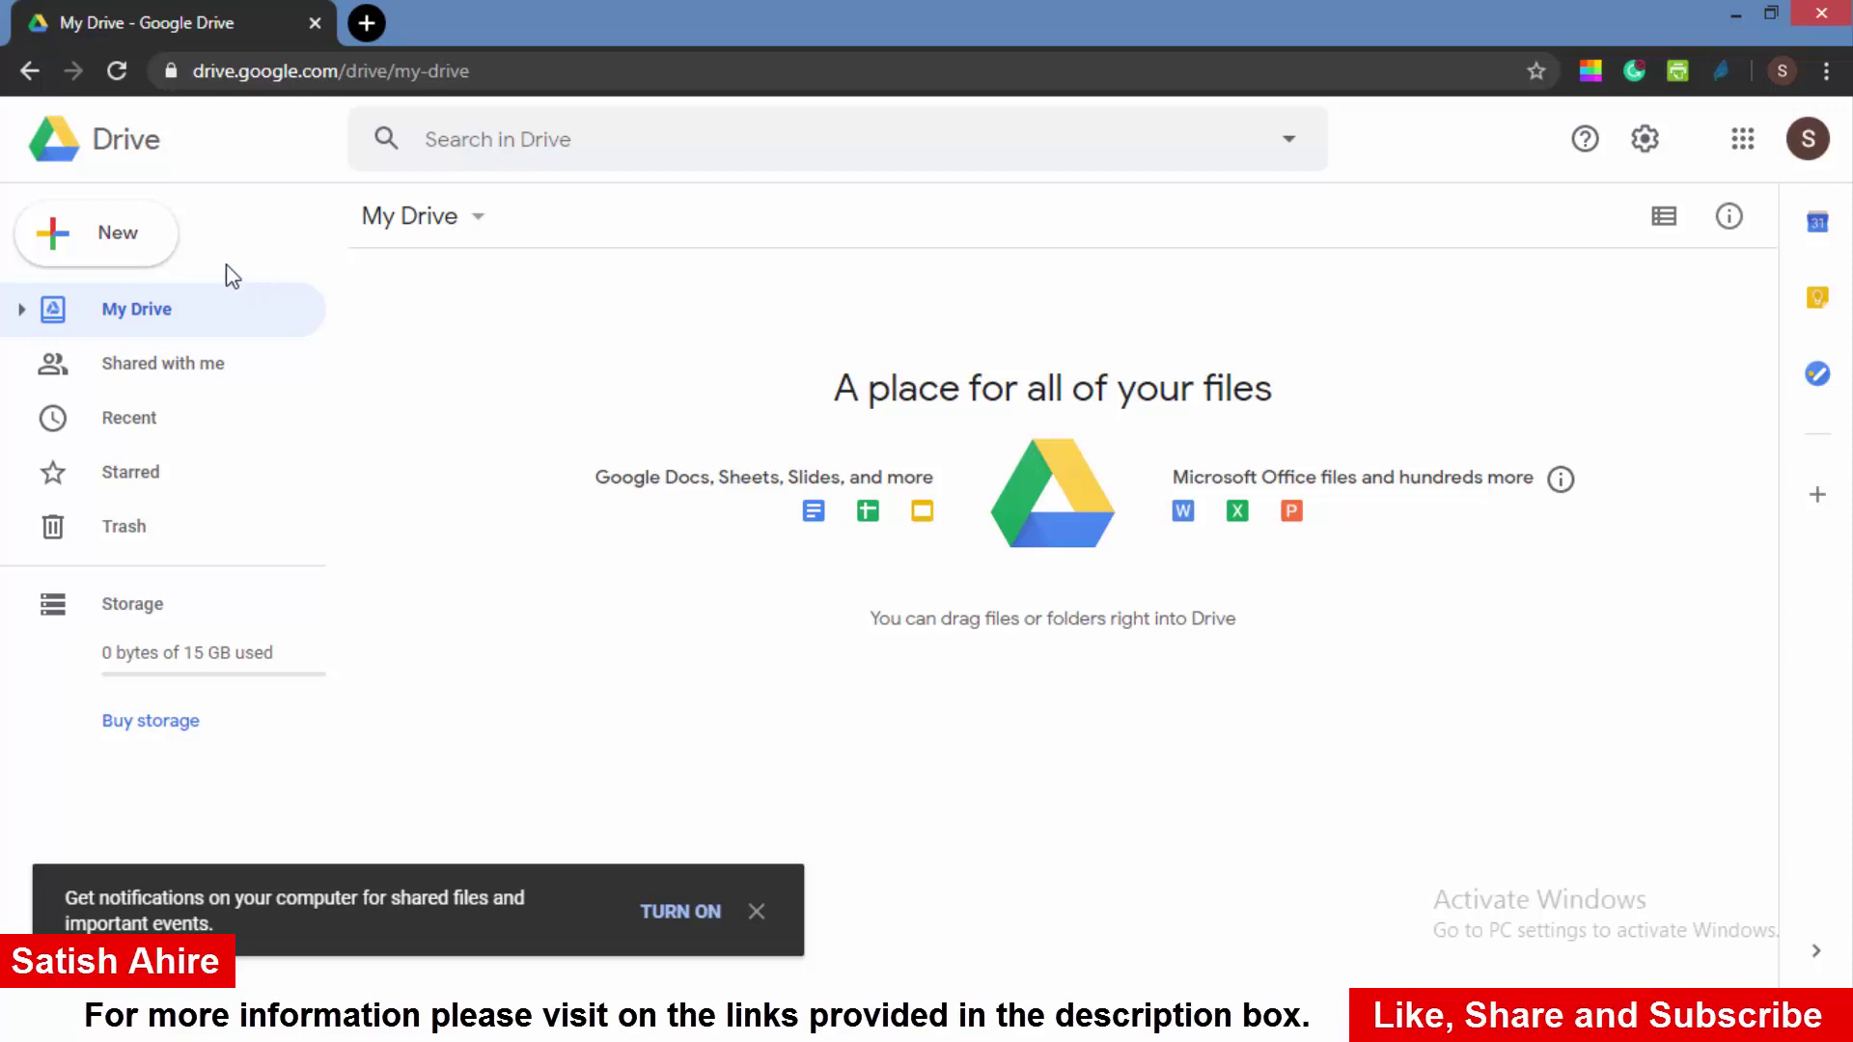
{"action": "left_click", "coordinate": [141, 249]}
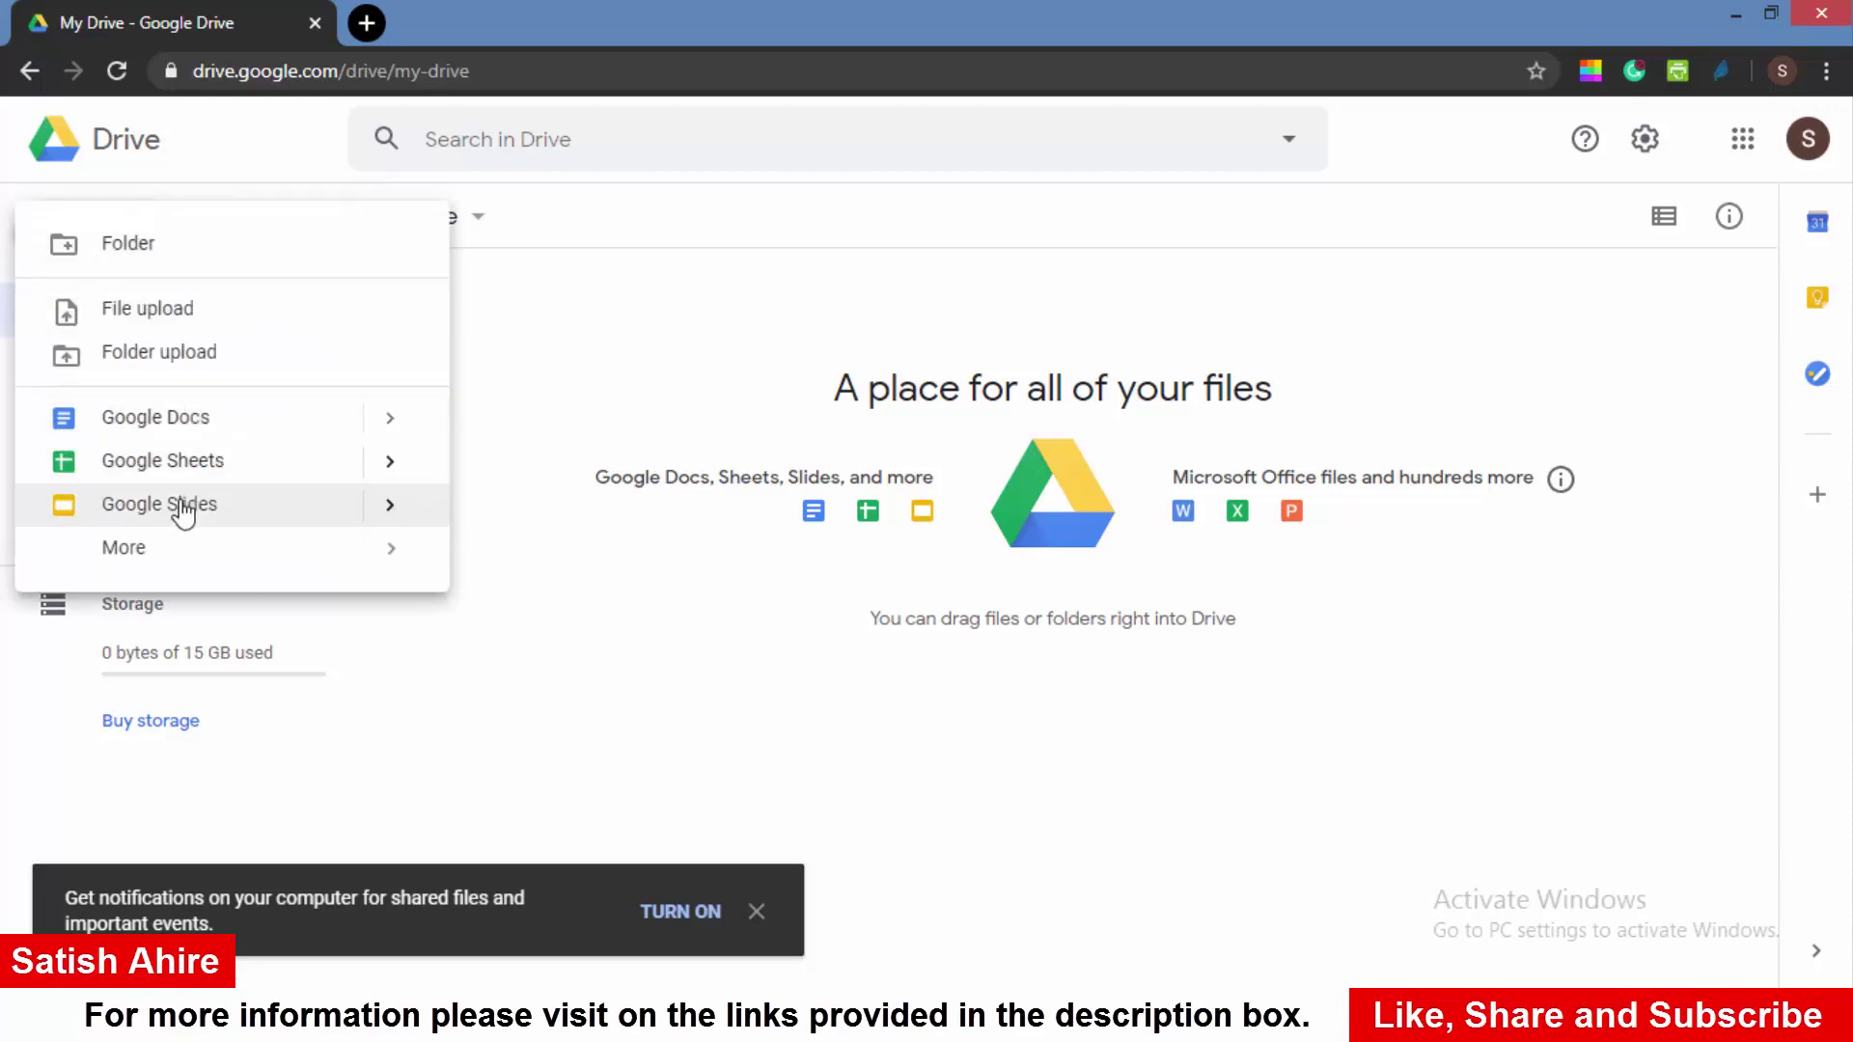
{"action": "left_click", "coordinate": [146, 253]}
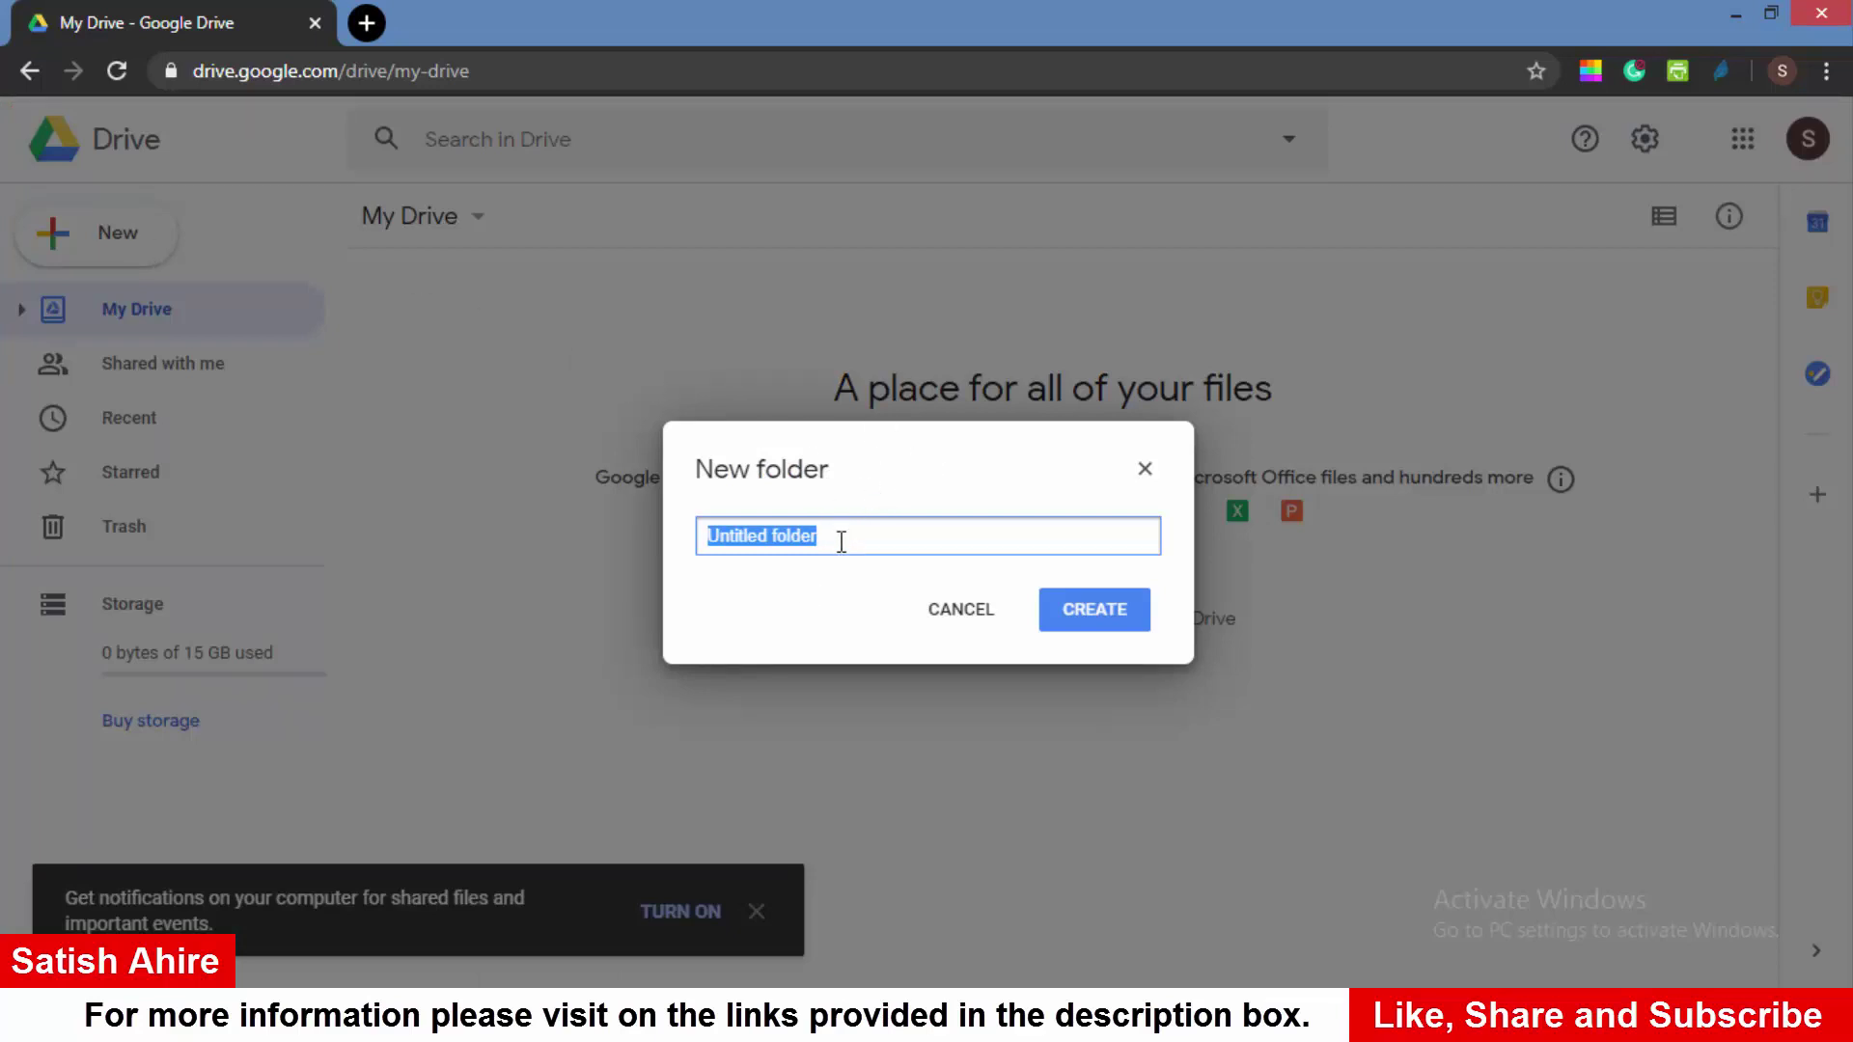
{"action": "type", "text": "DEMO"}
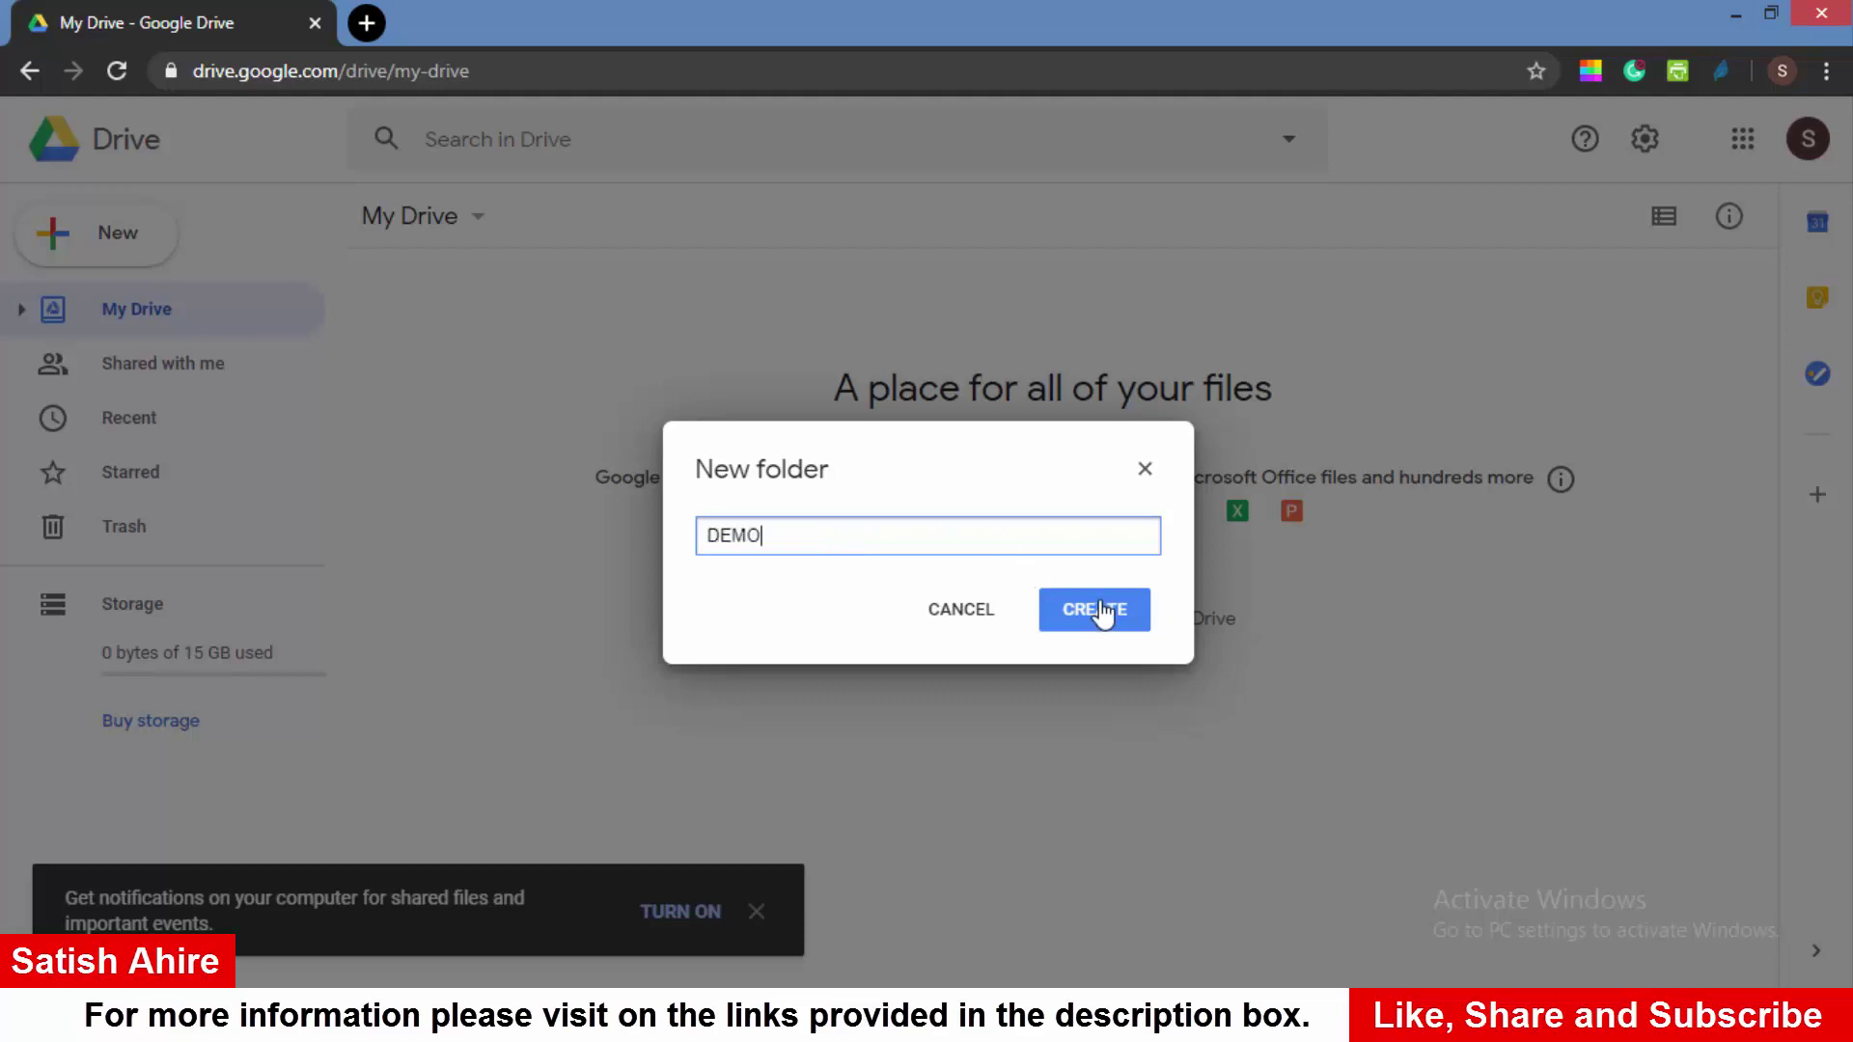
{"action": "left_click", "coordinate": [1102, 612]}
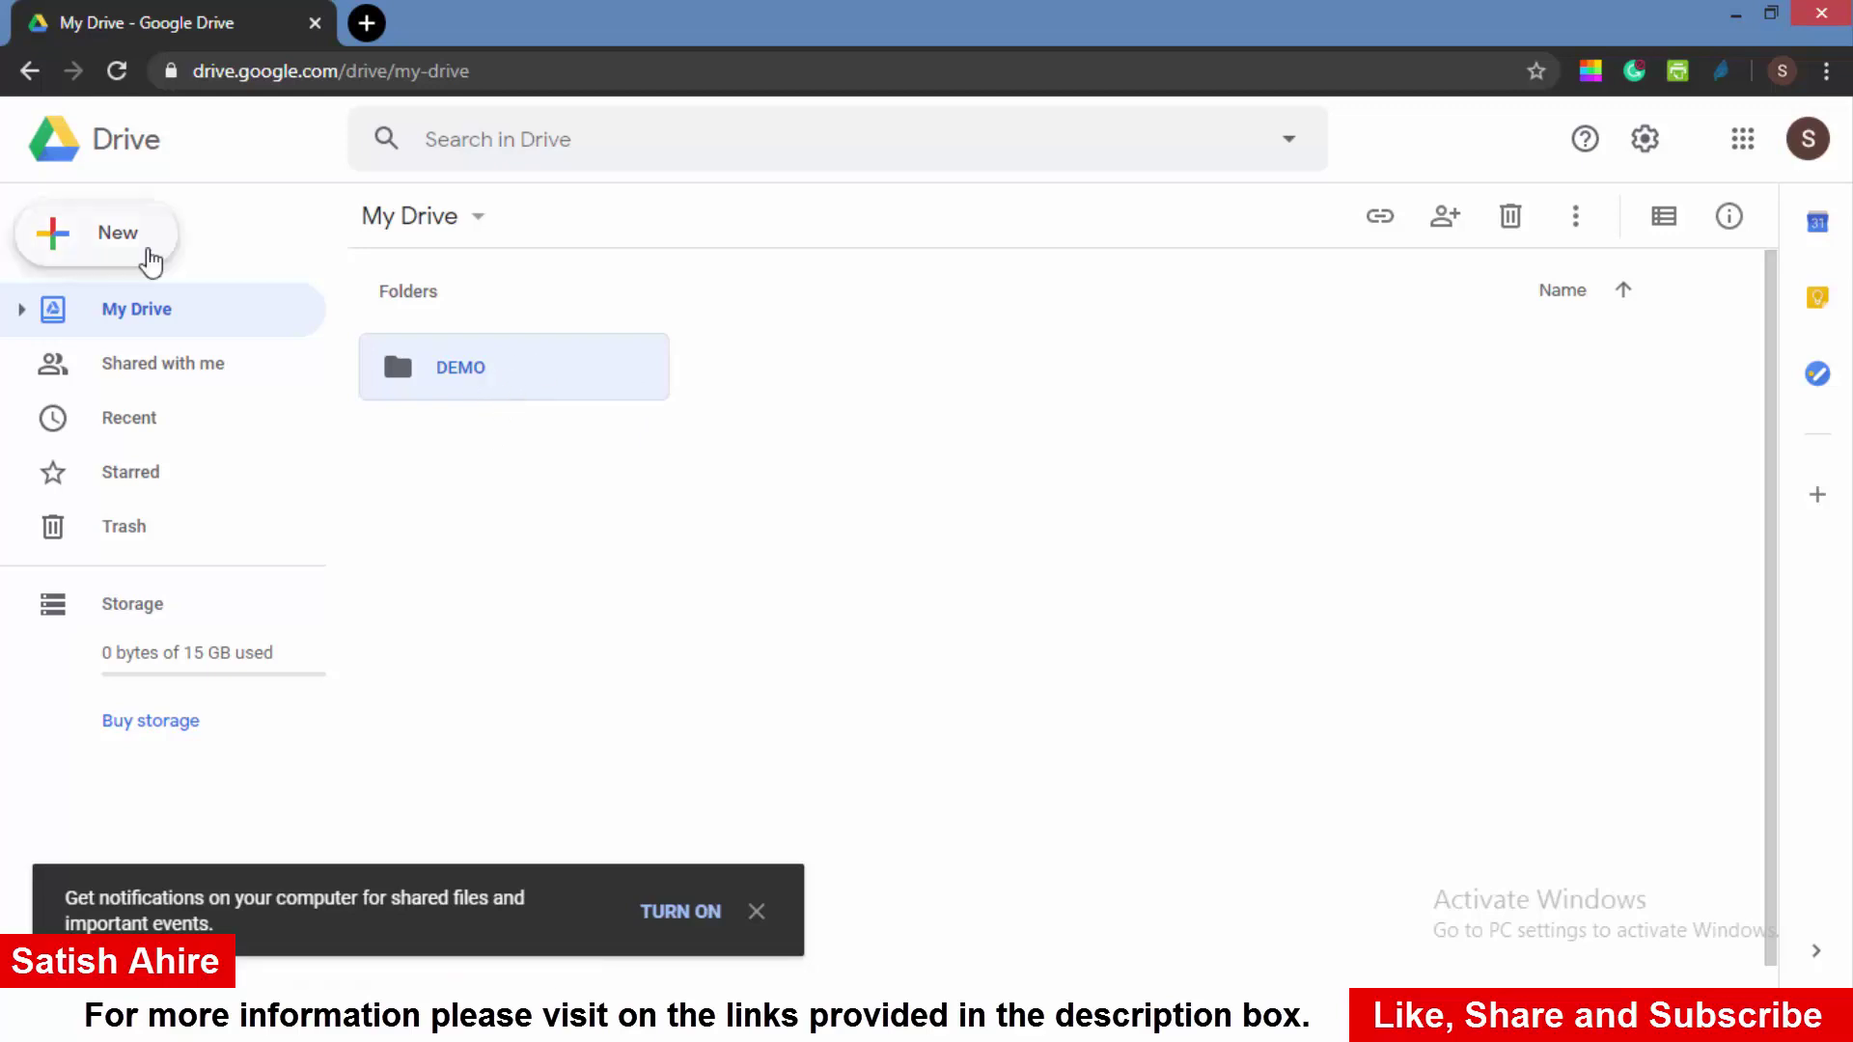
Upload the MSc. Organic Practical PDF from the computer's Desktop to My Drive and dismiss the upload notice.
{"action": "left_click", "coordinate": [108, 232]}
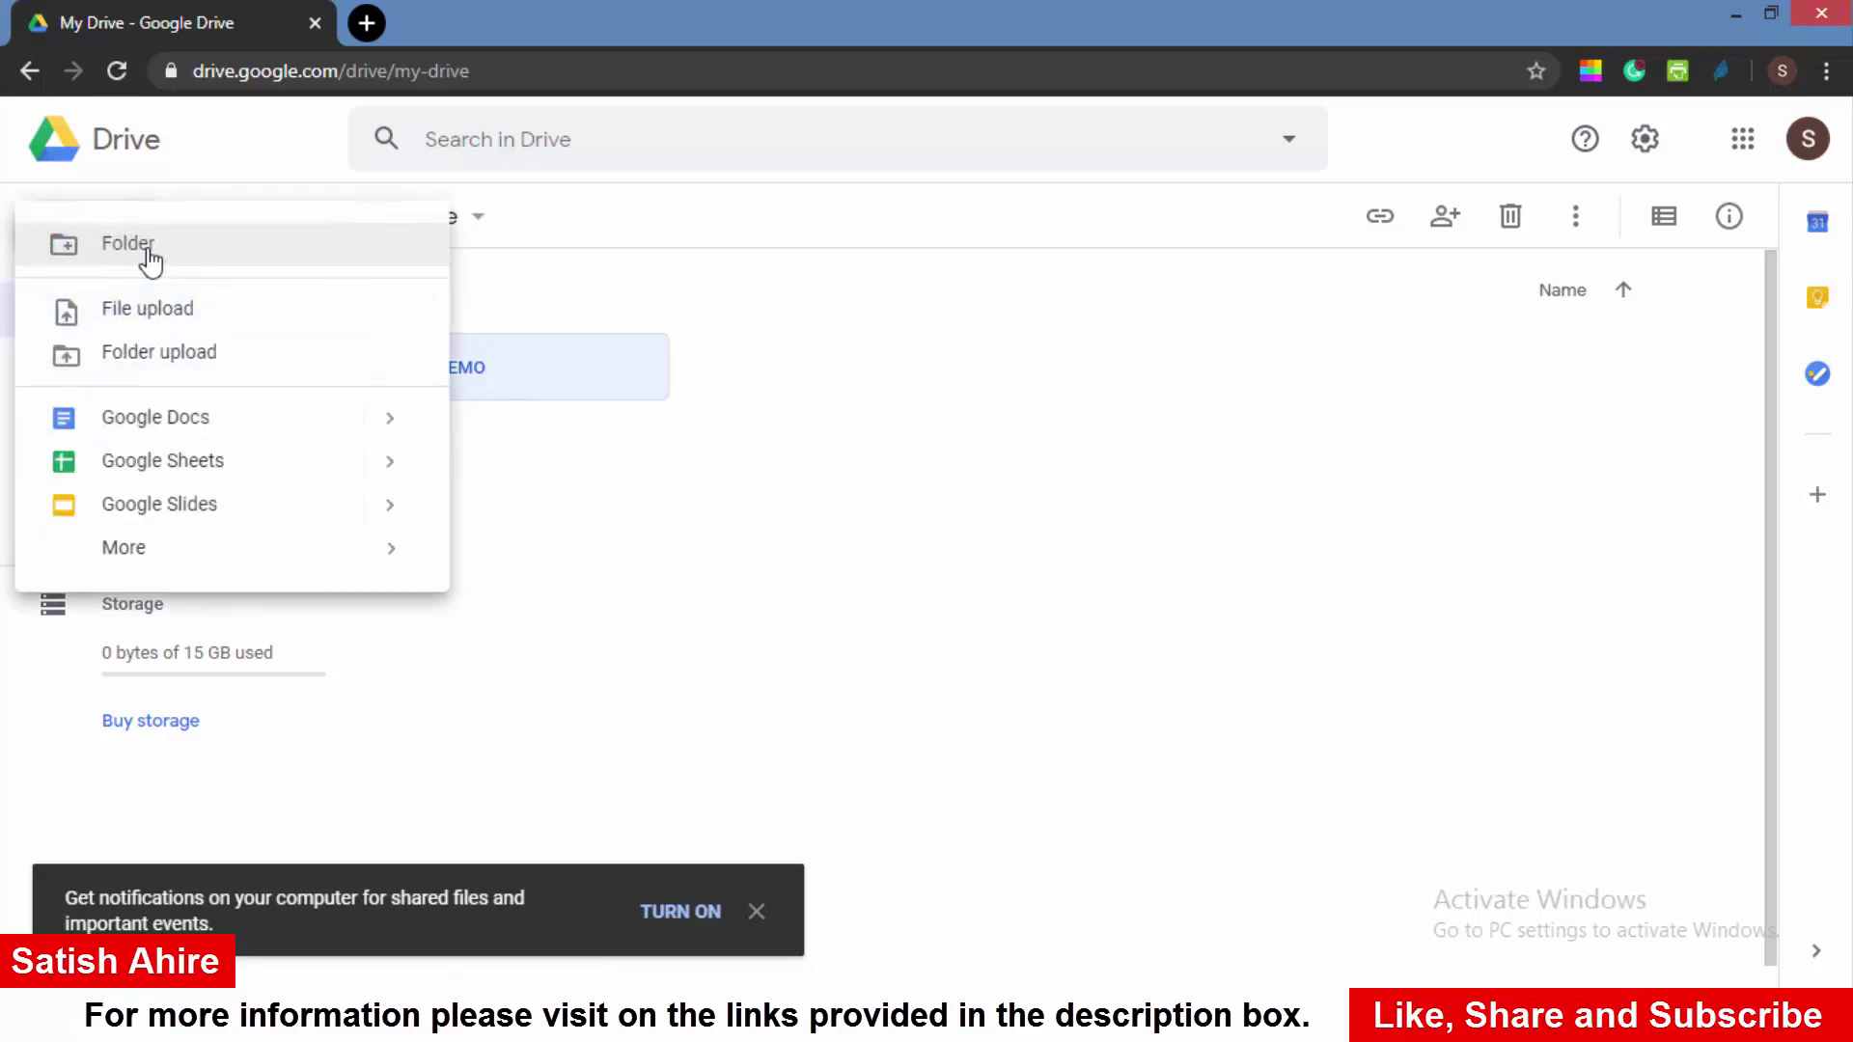
{"action": "left_click", "coordinate": [157, 326]}
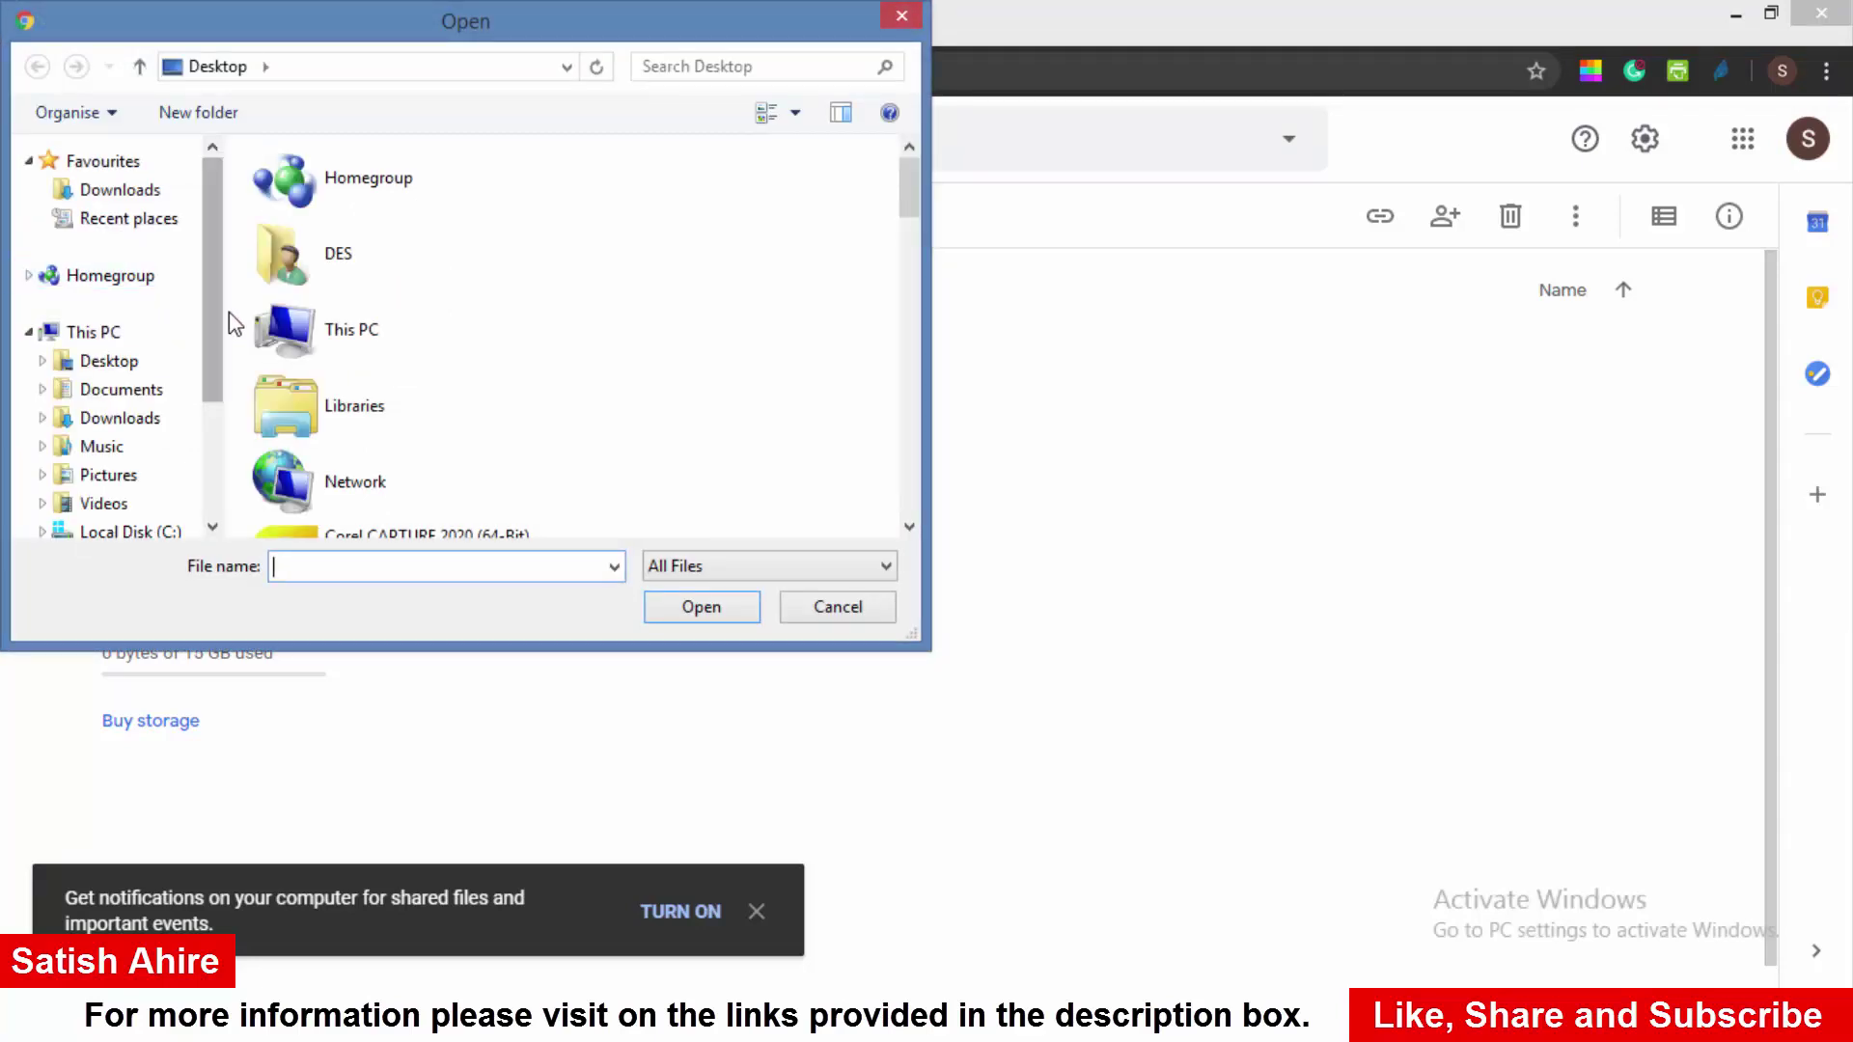
{"action": "left_click_drag", "start_coordinate": [350, 27], "coordinate": [546, 68]}
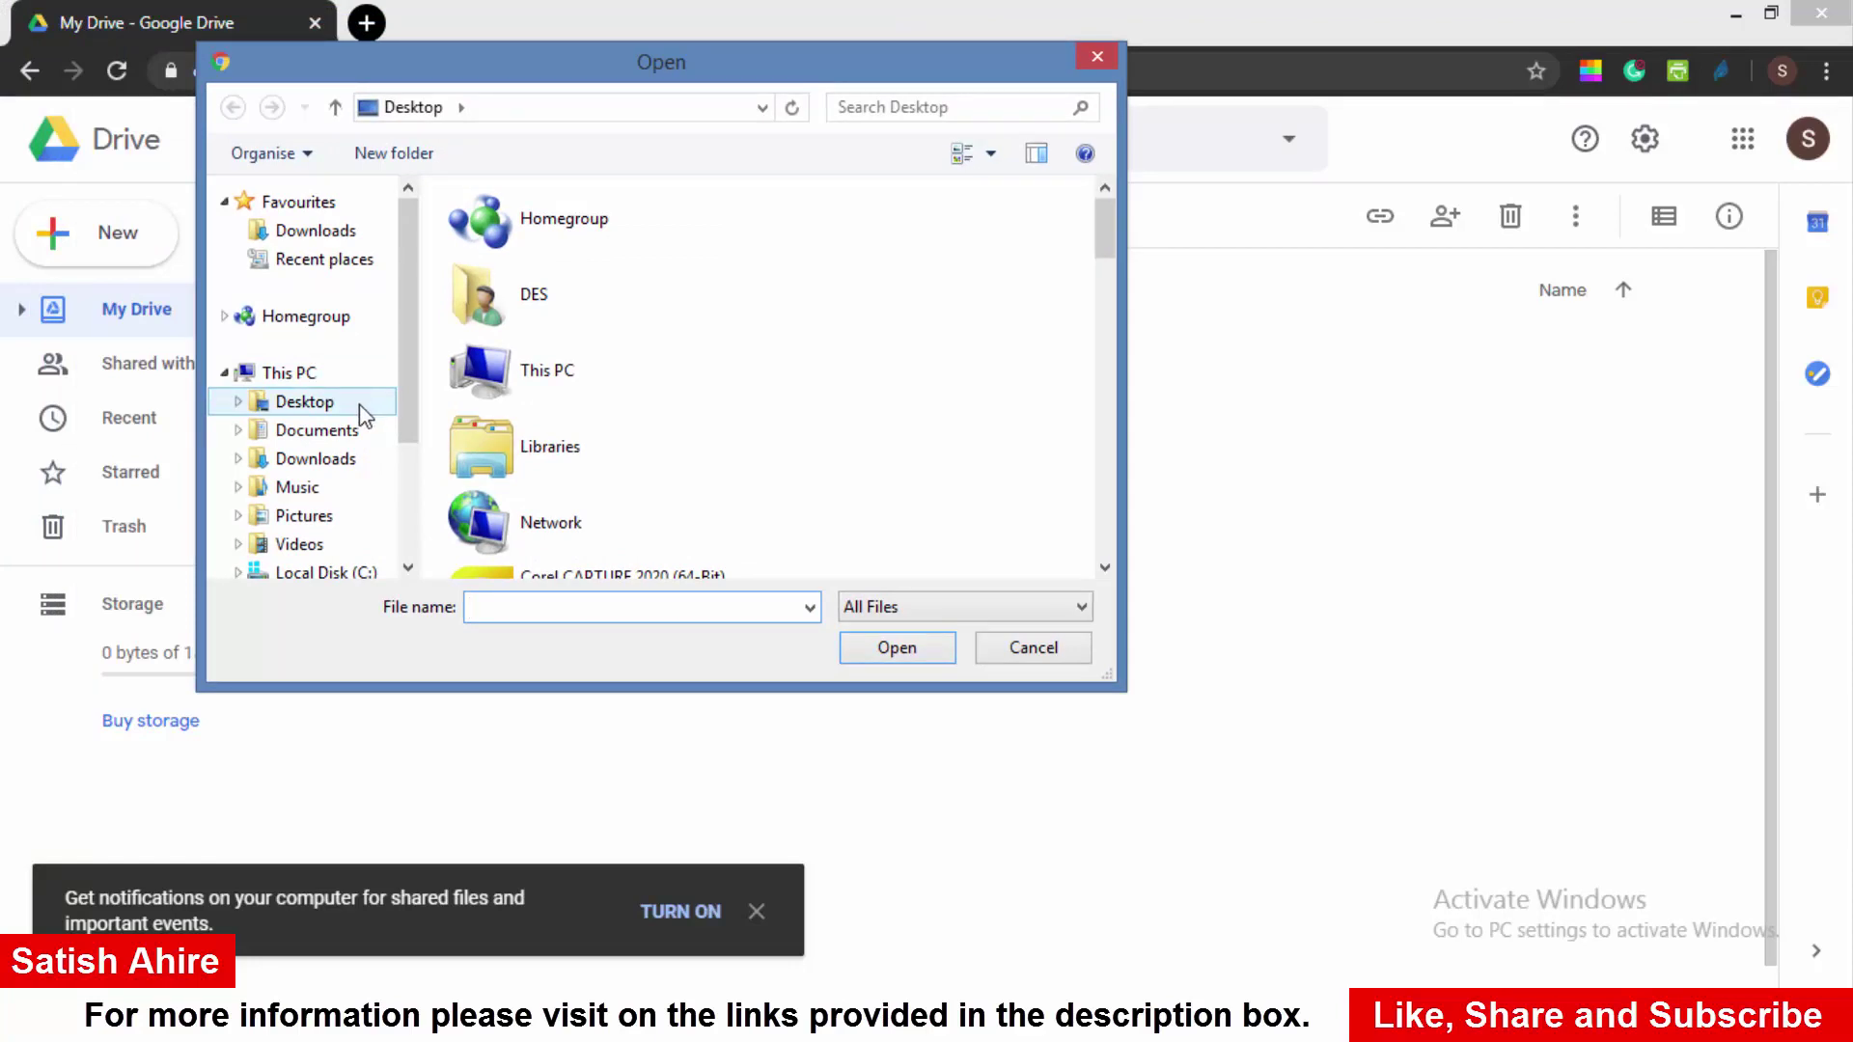
{"action": "left_click", "coordinate": [361, 409]}
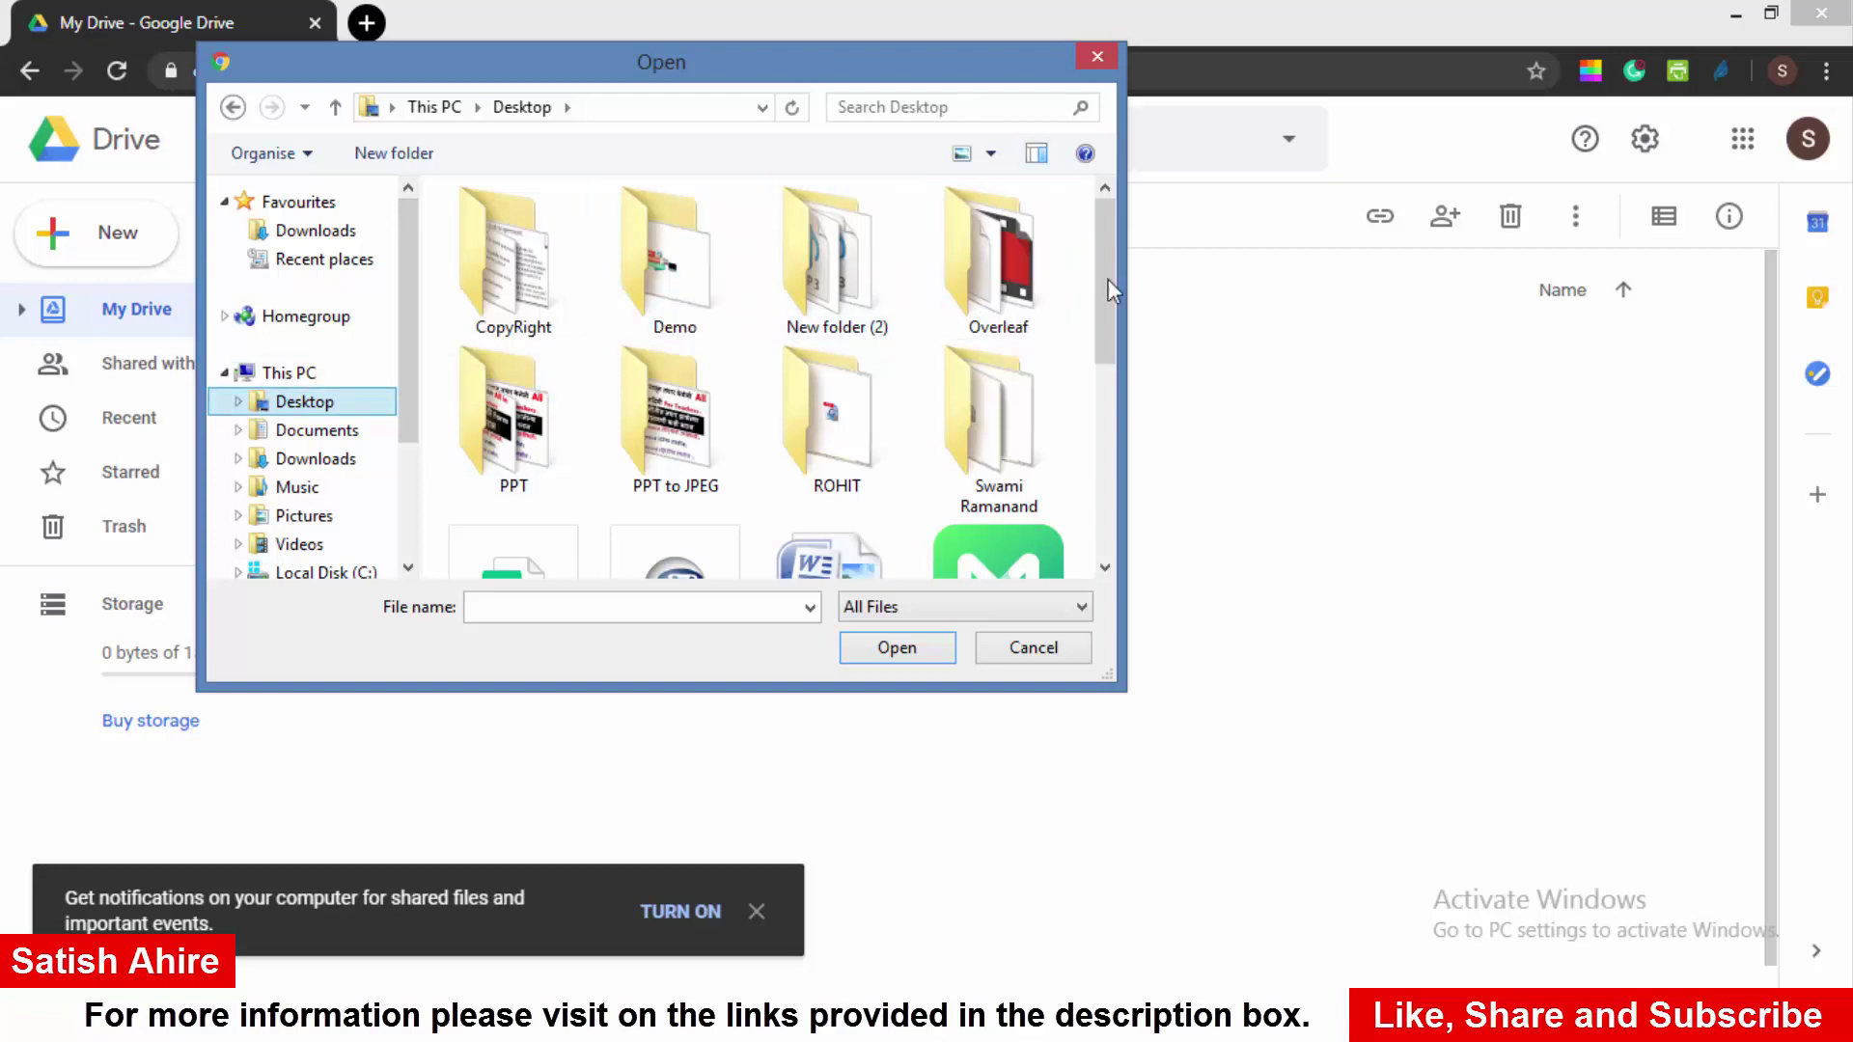
{"action": "scroll", "coordinate": [1107, 309], "scroll_direction": "down", "scroll_amount": 3}
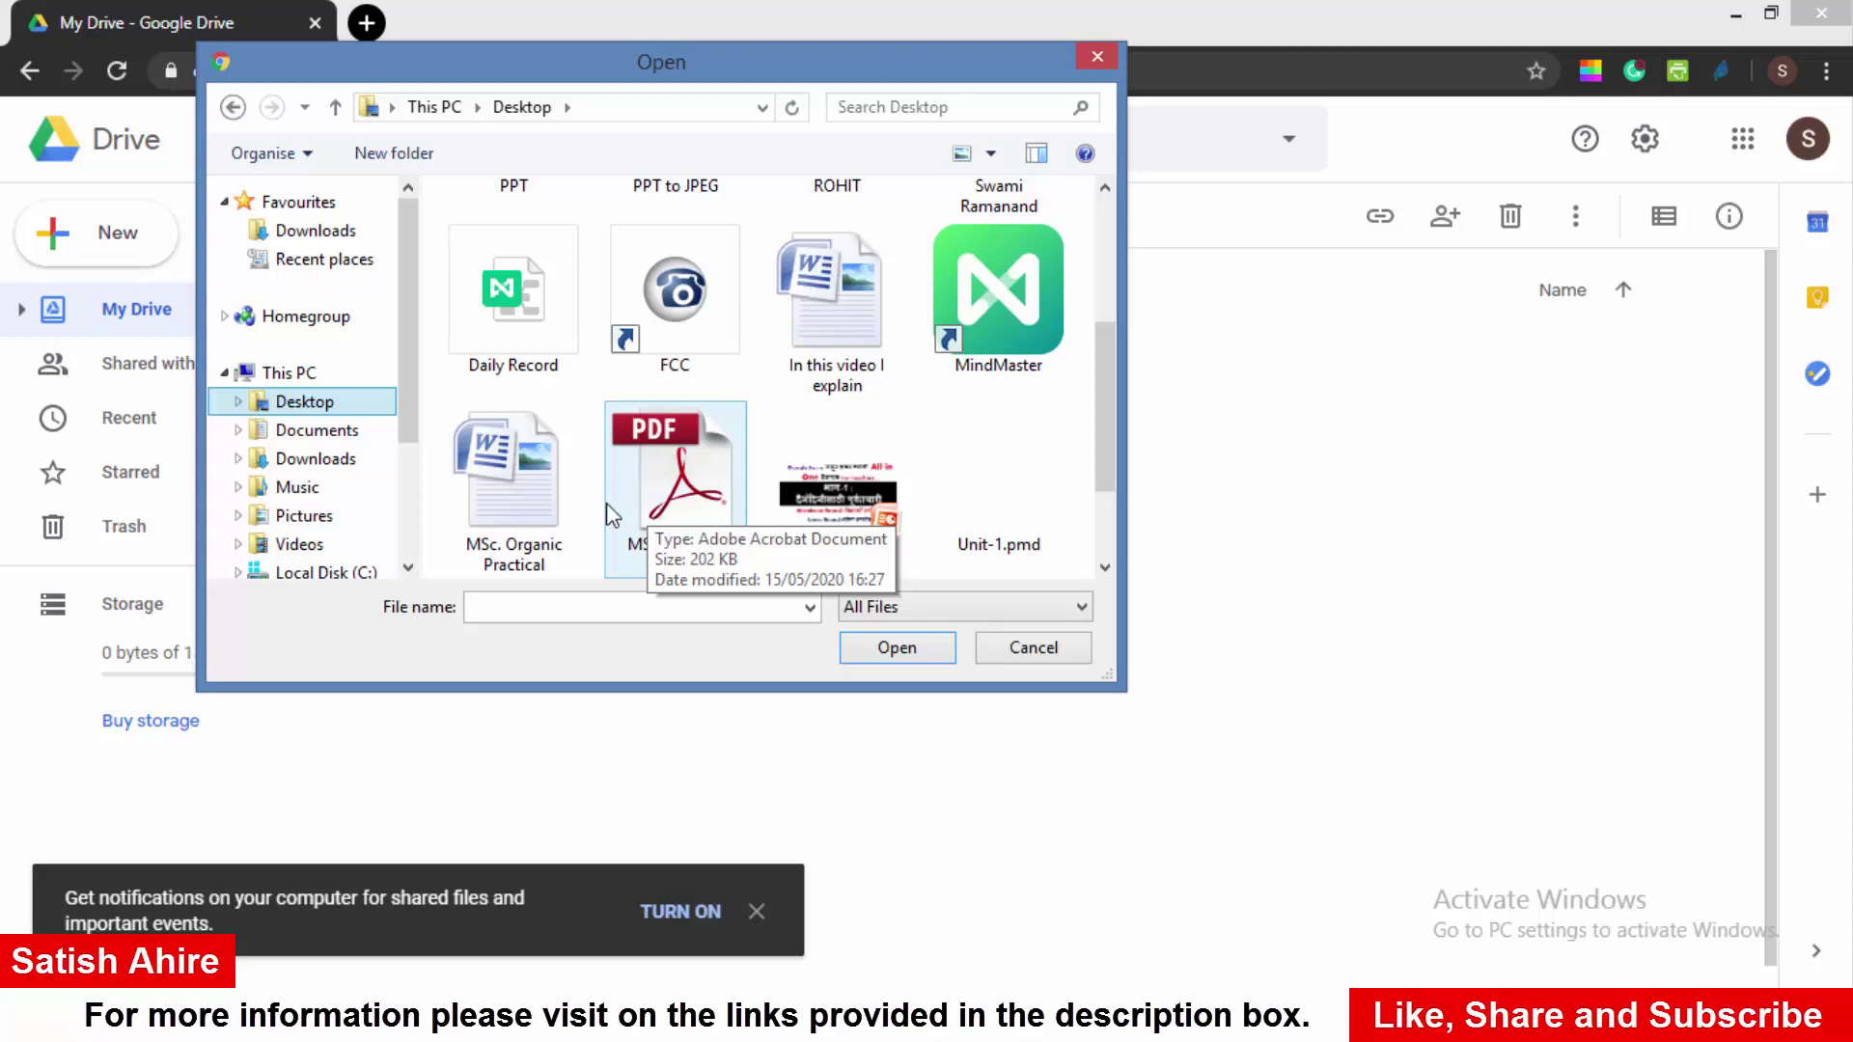
{"action": "left_click", "coordinate": [669, 499]}
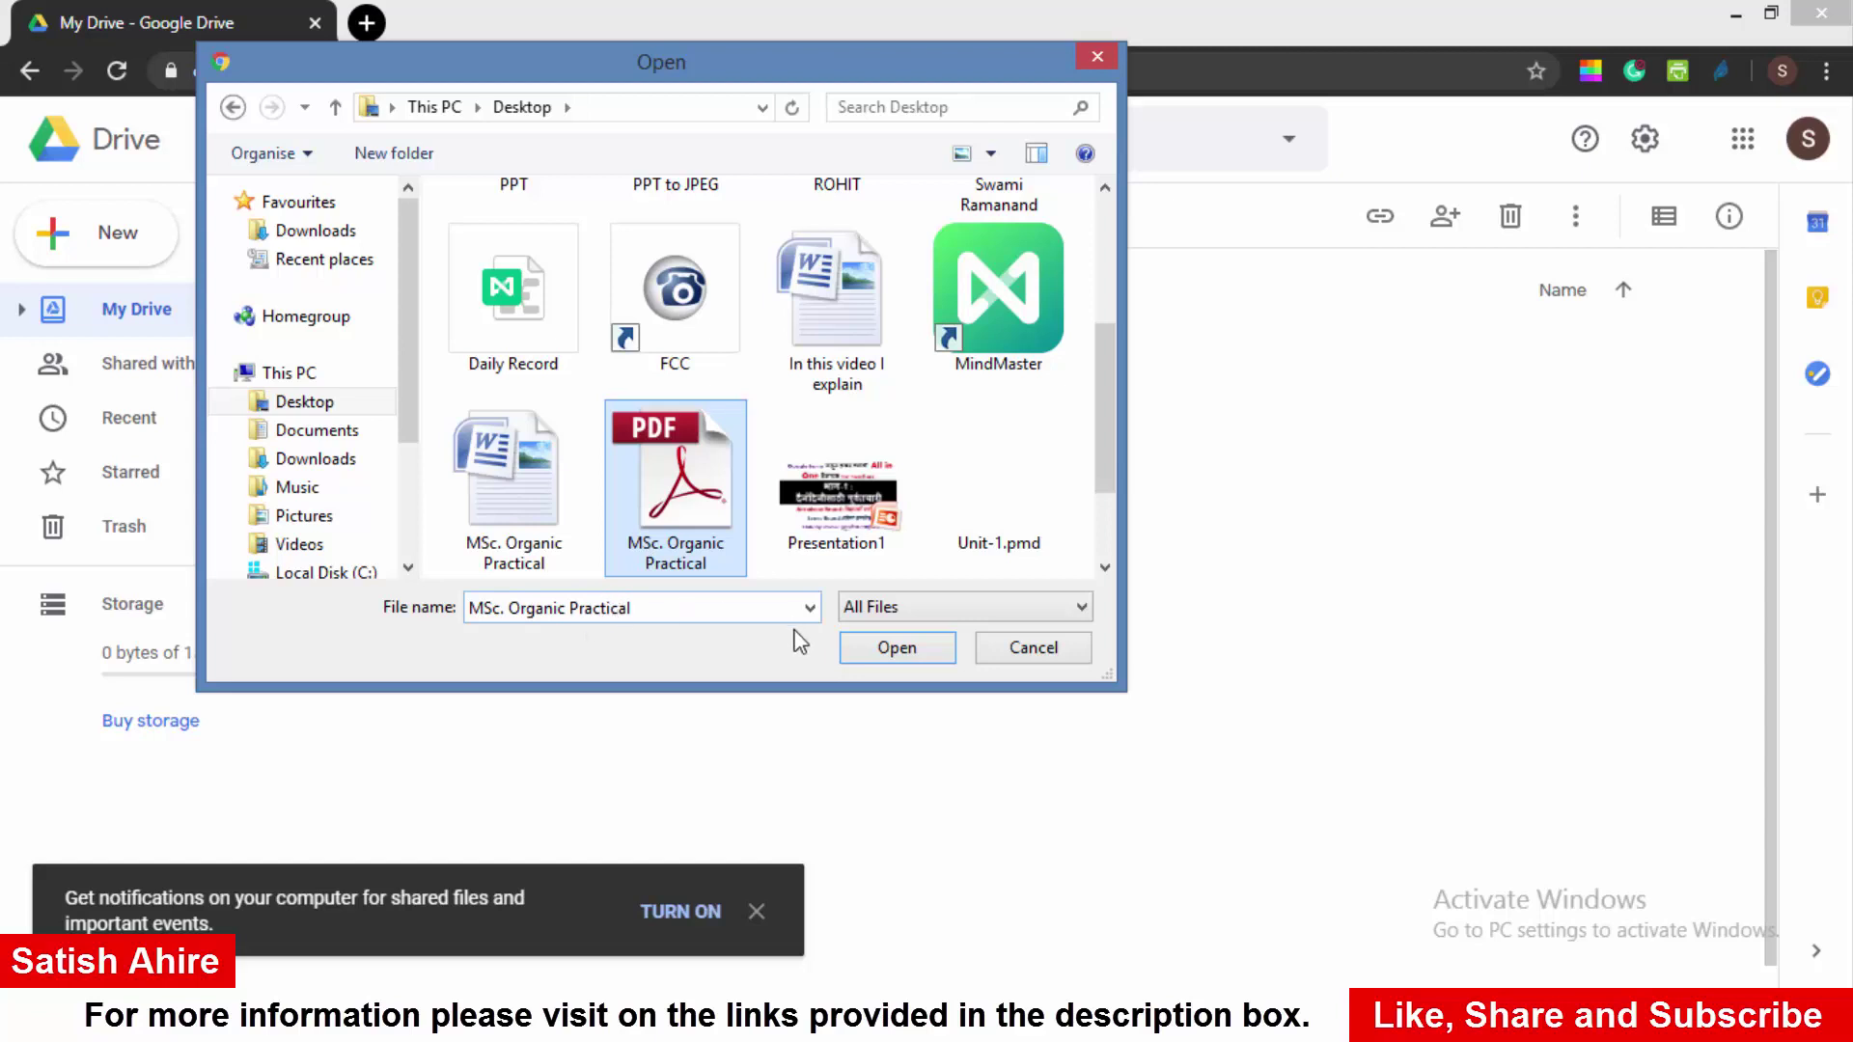
{"action": "left_click", "coordinate": [898, 648]}
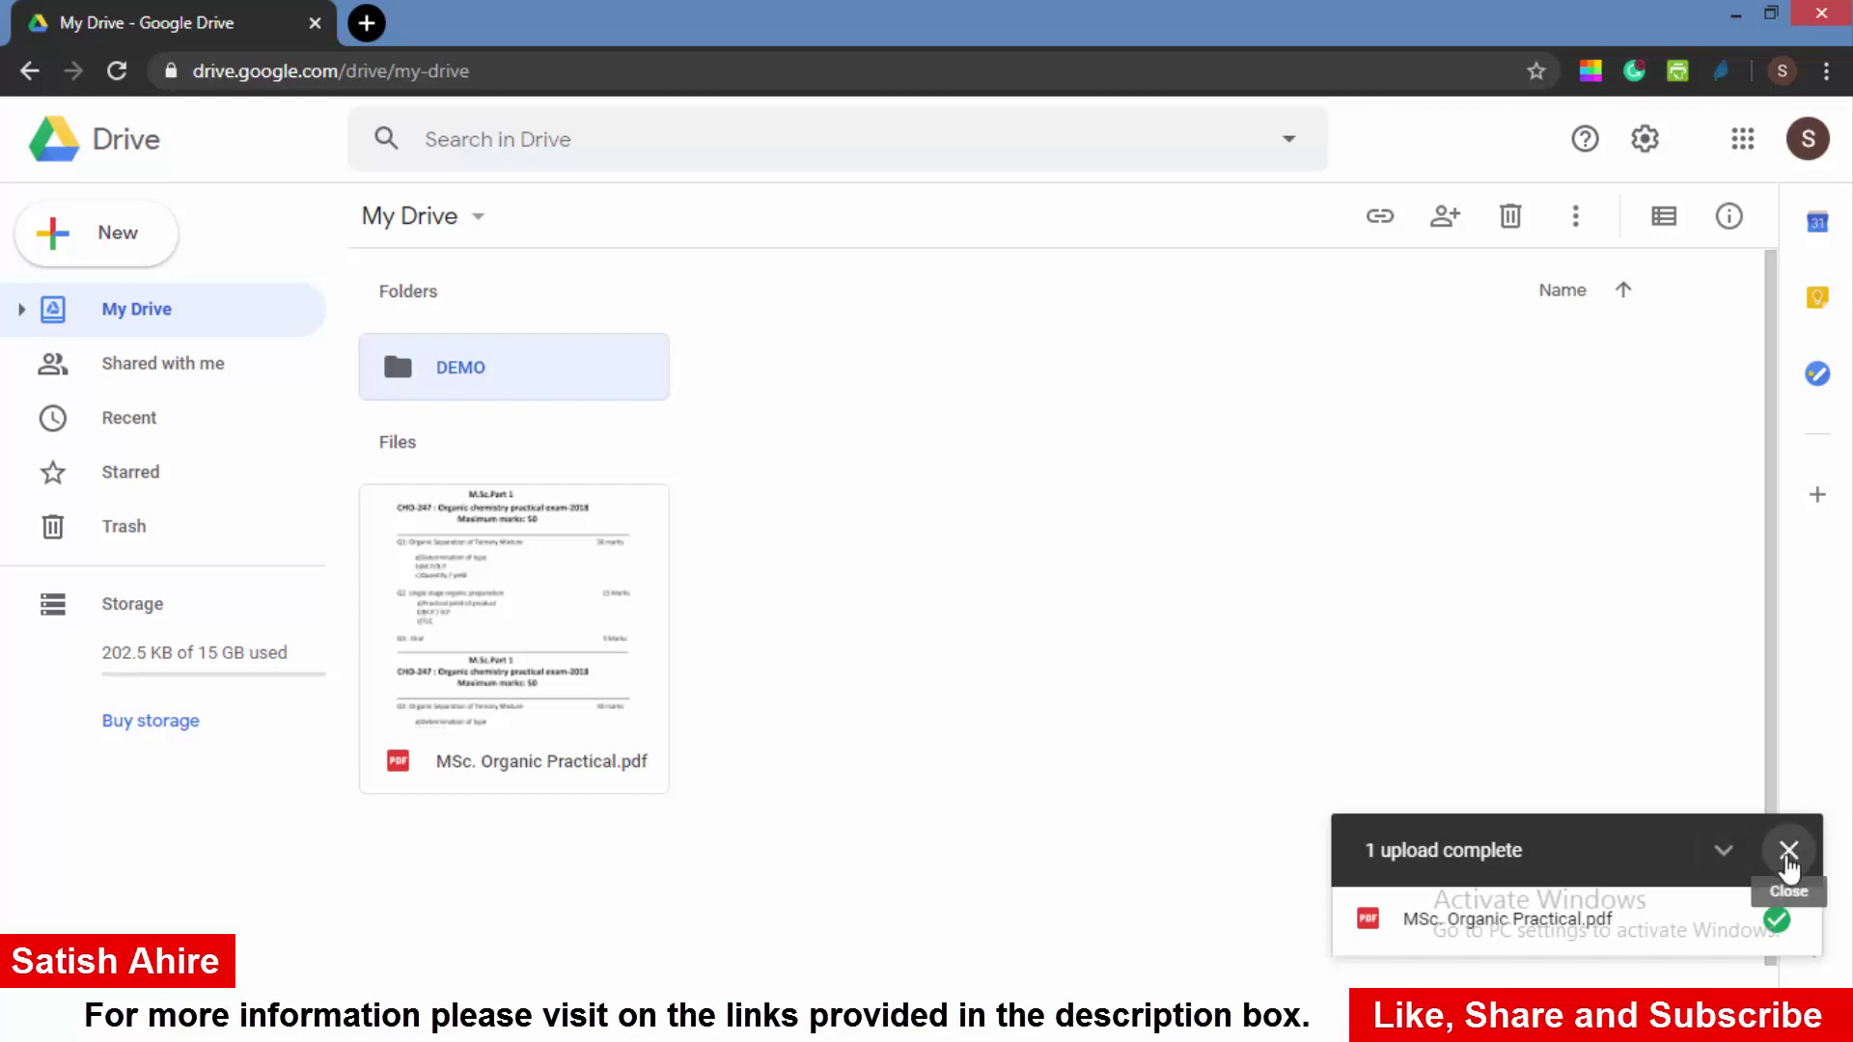
{"action": "left_click", "coordinate": [1787, 854]}
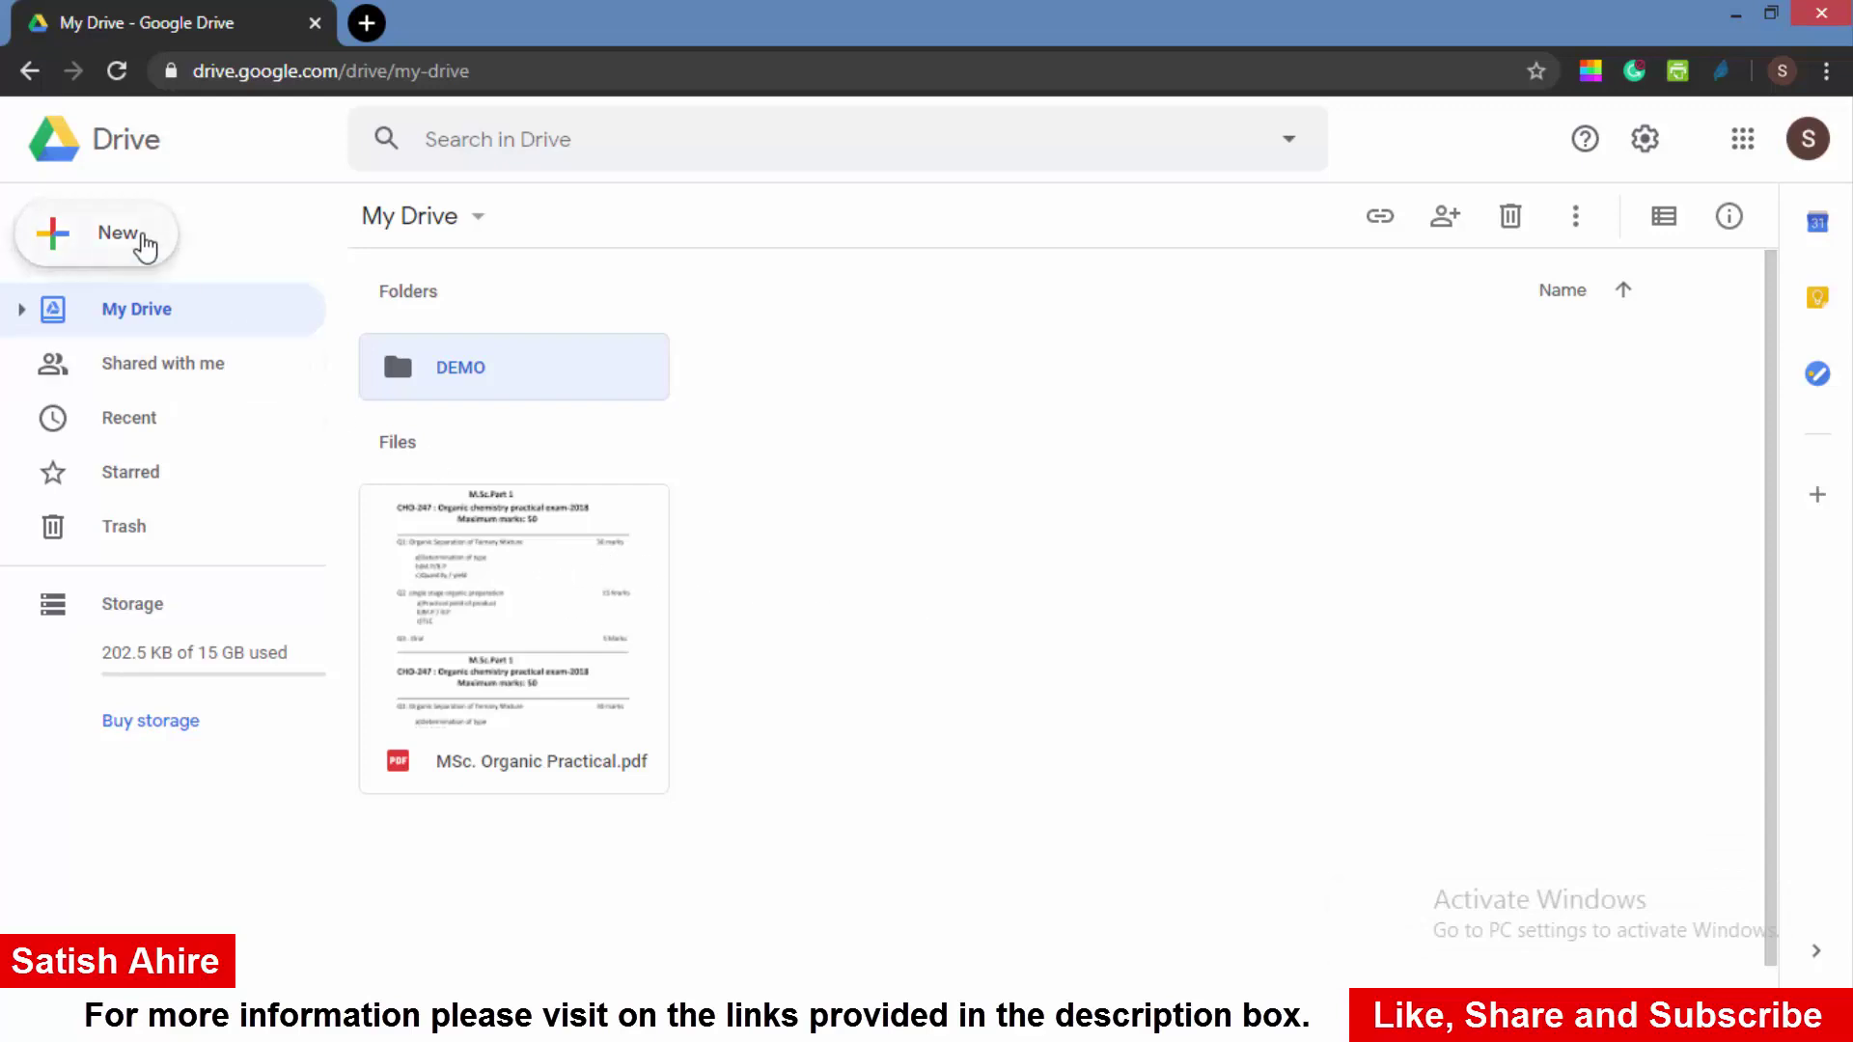
Upload the PPT to JPEG folder from the computer's Desktop to My Drive and dismiss the upload notice.
{"action": "left_click", "coordinate": [145, 247]}
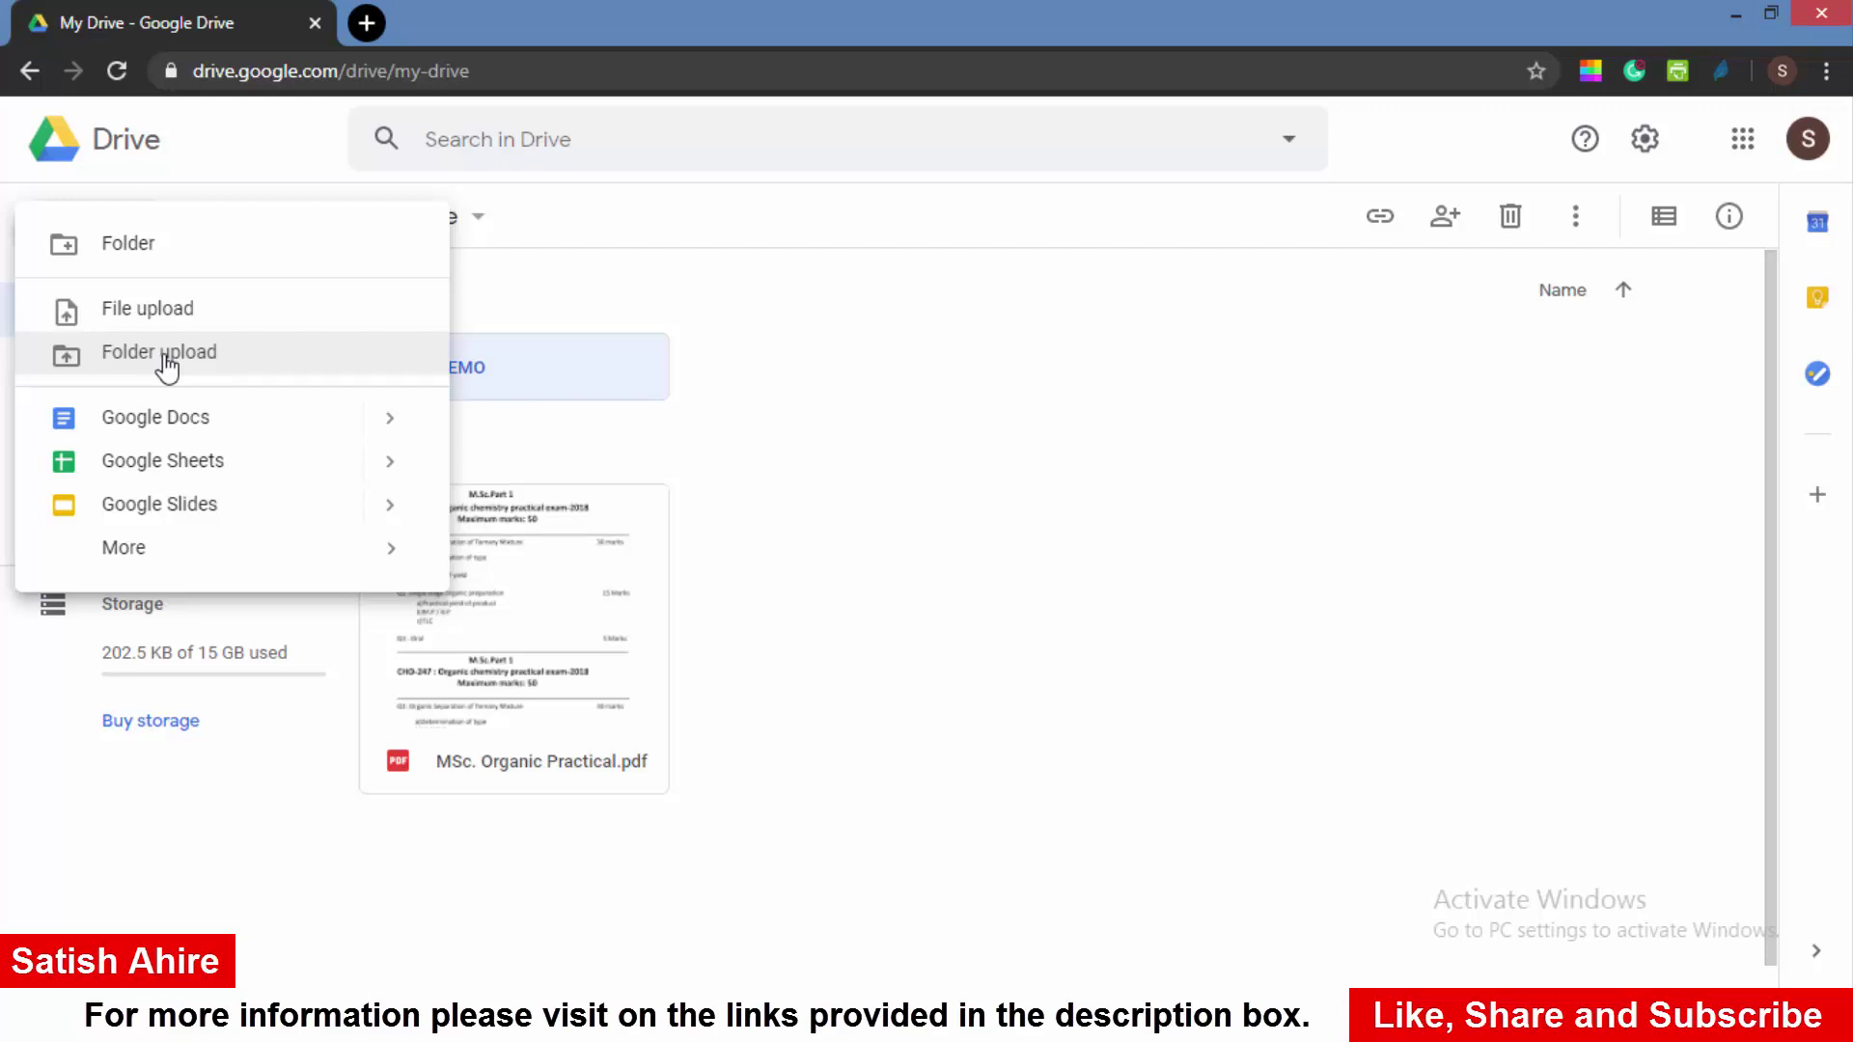
{"action": "left_click", "coordinate": [165, 357]}
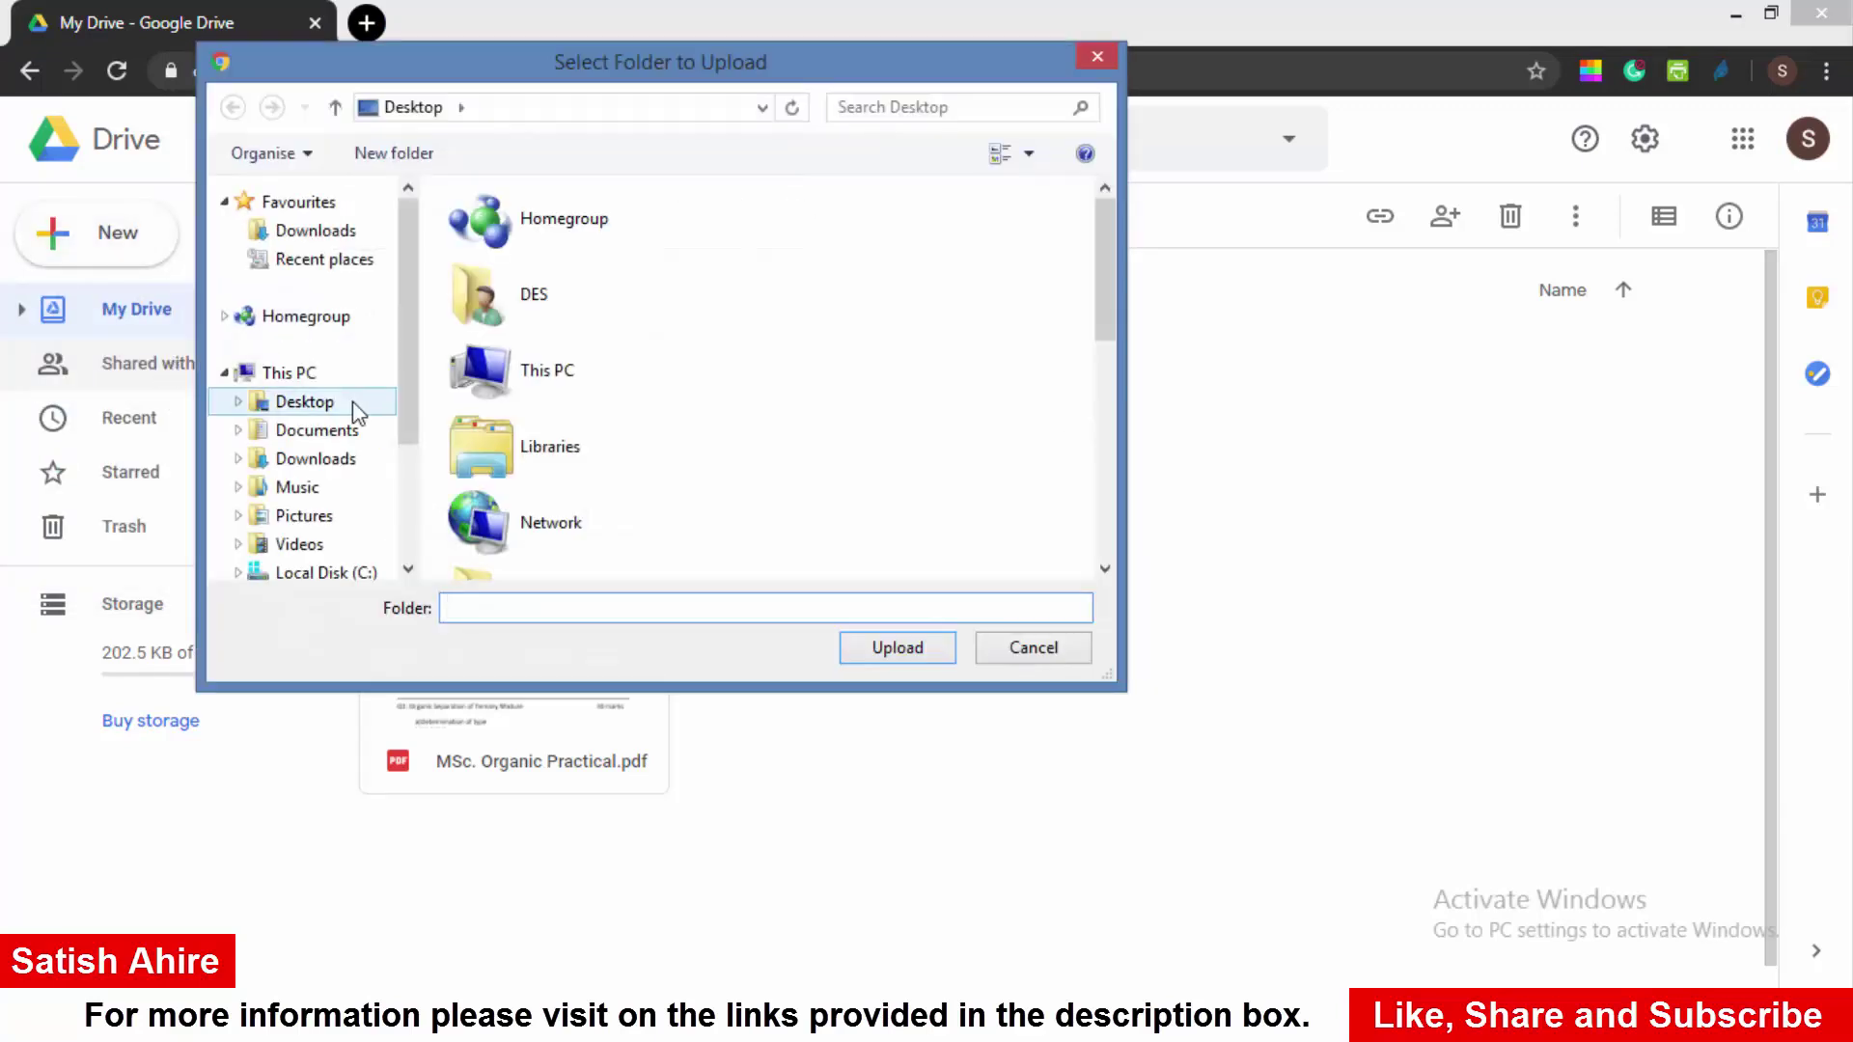
{"action": "left_click", "coordinate": [346, 409]}
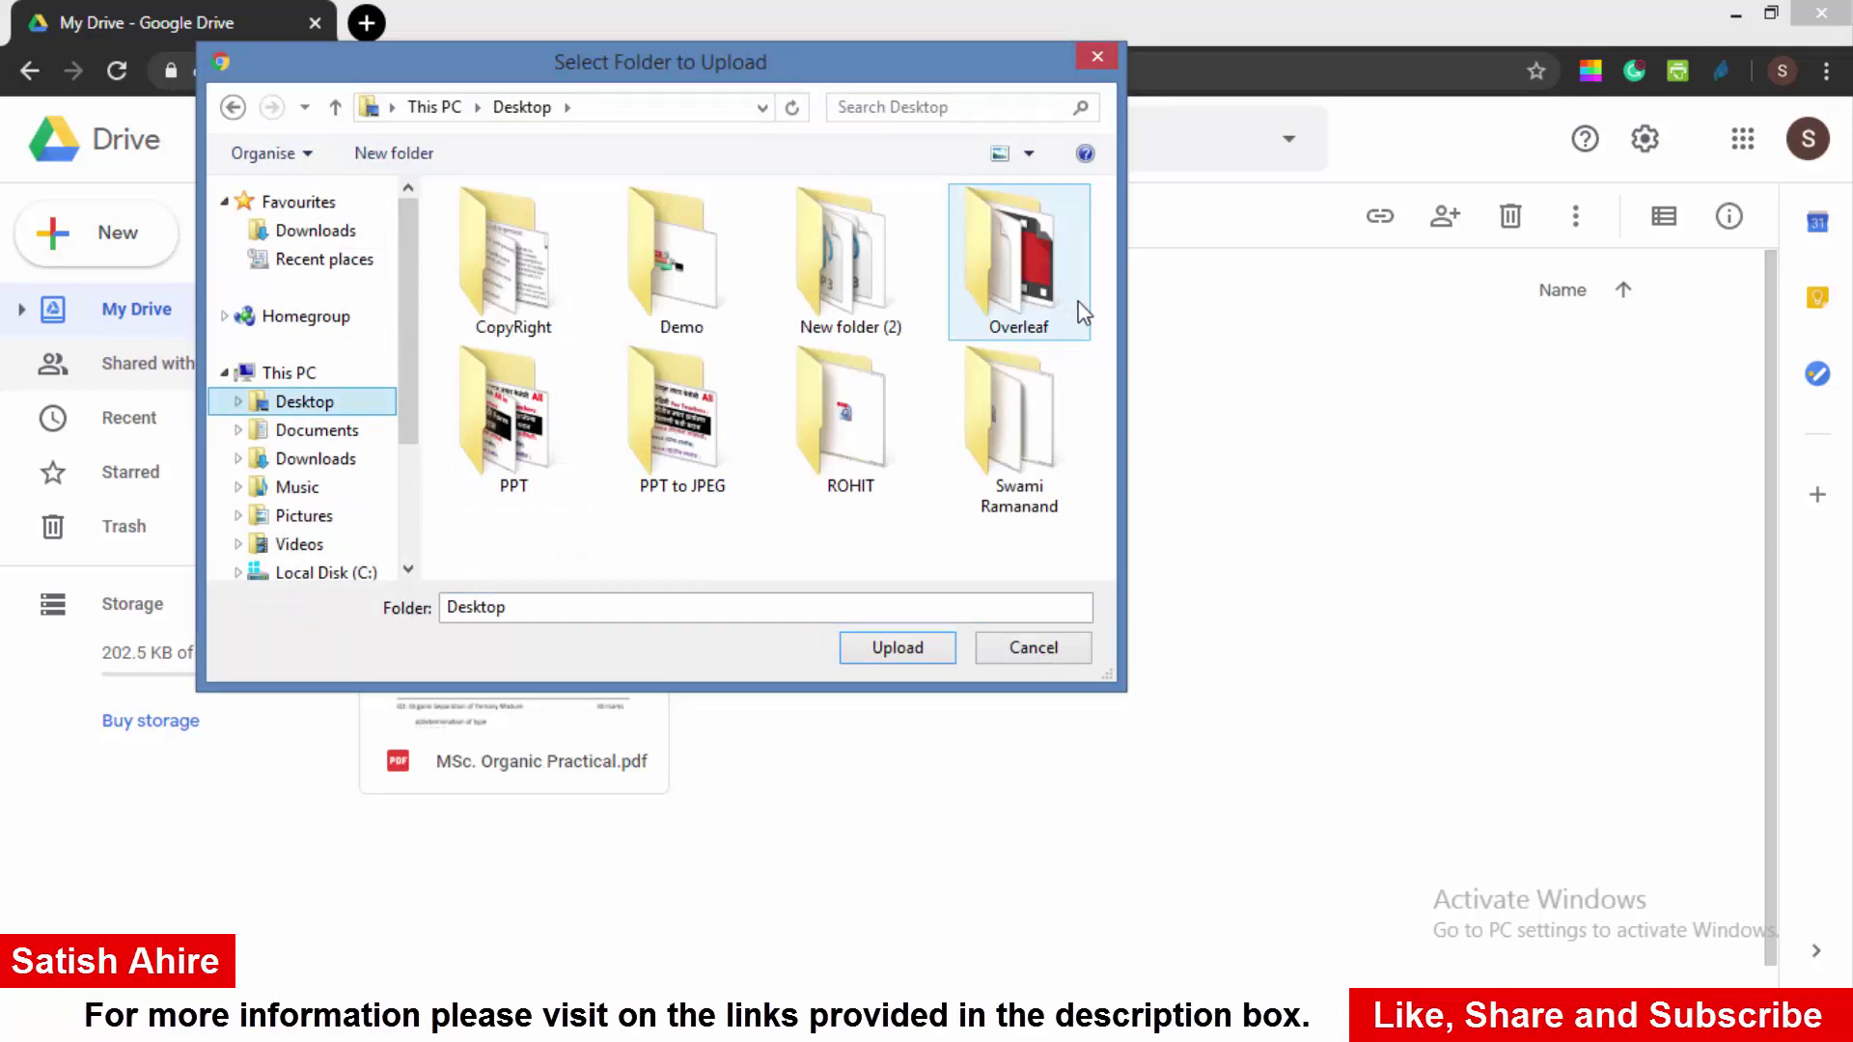
{"action": "left_click", "coordinate": [682, 426]}
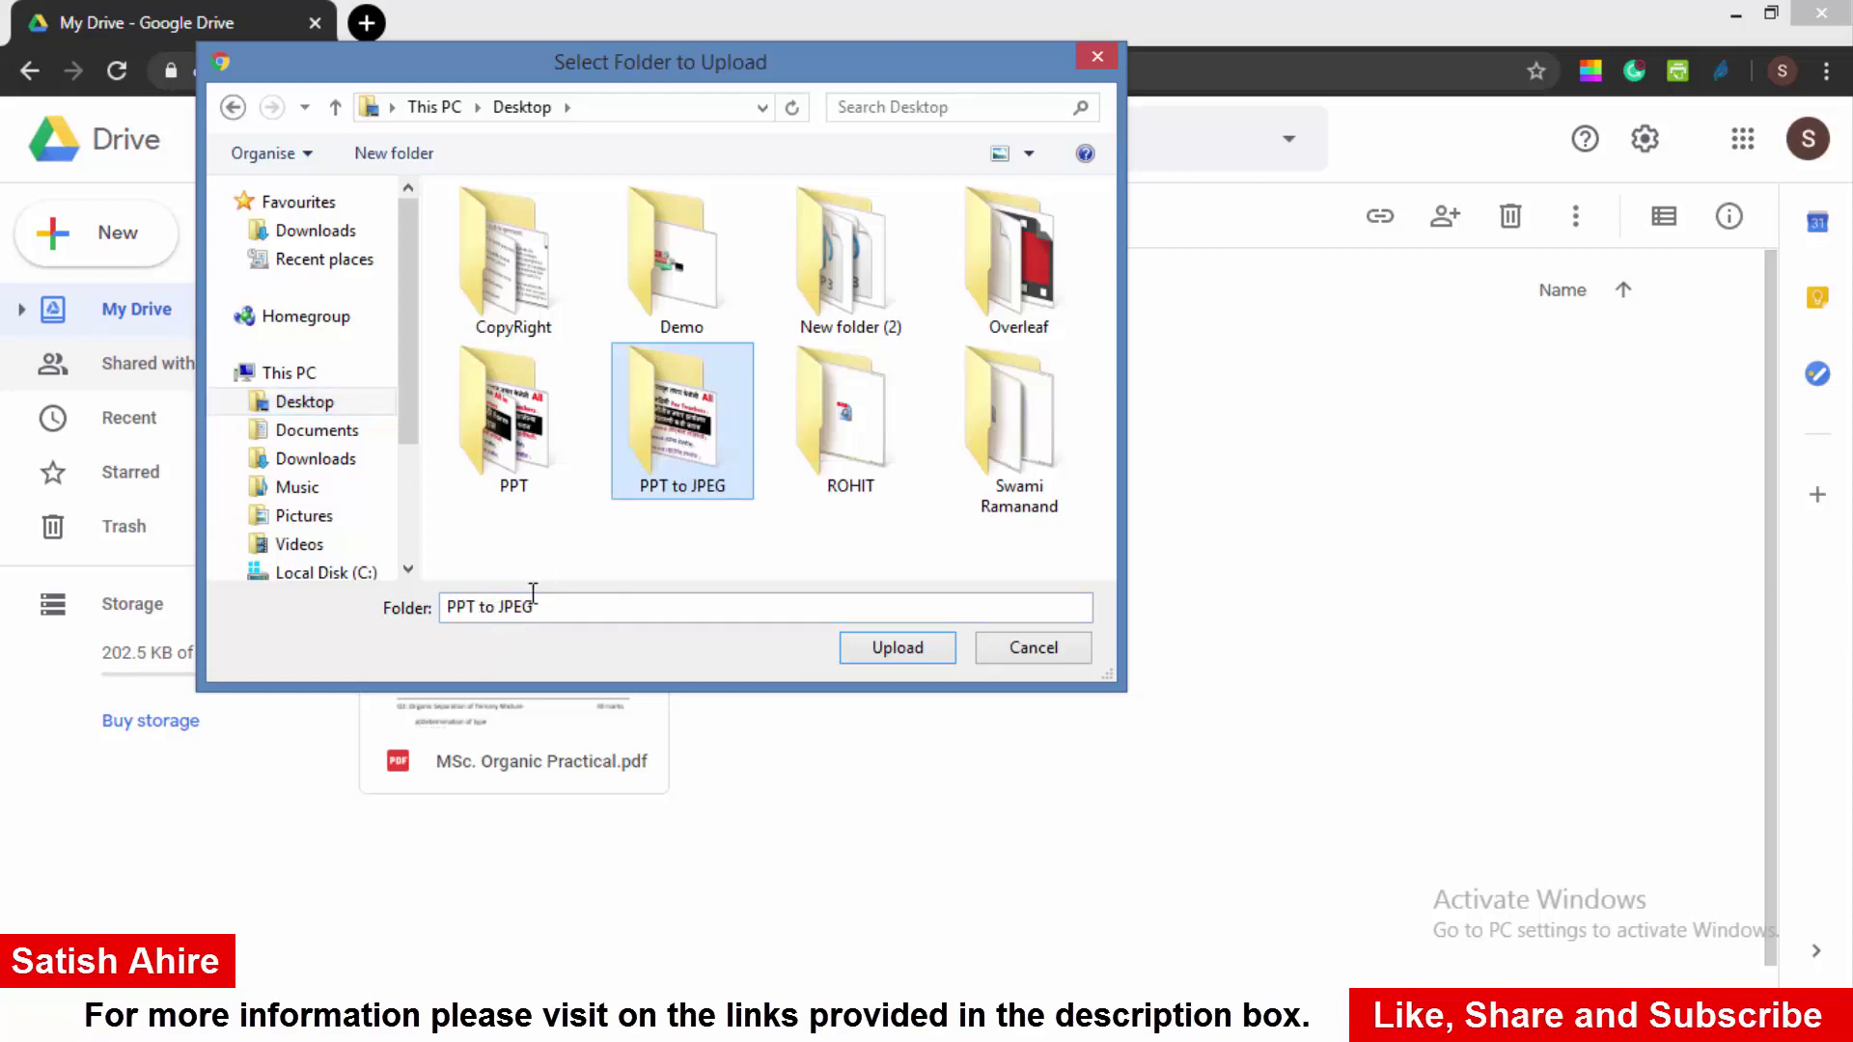
{"action": "left_click", "coordinate": [922, 645]}
{"action": "key", "text": "Return"}
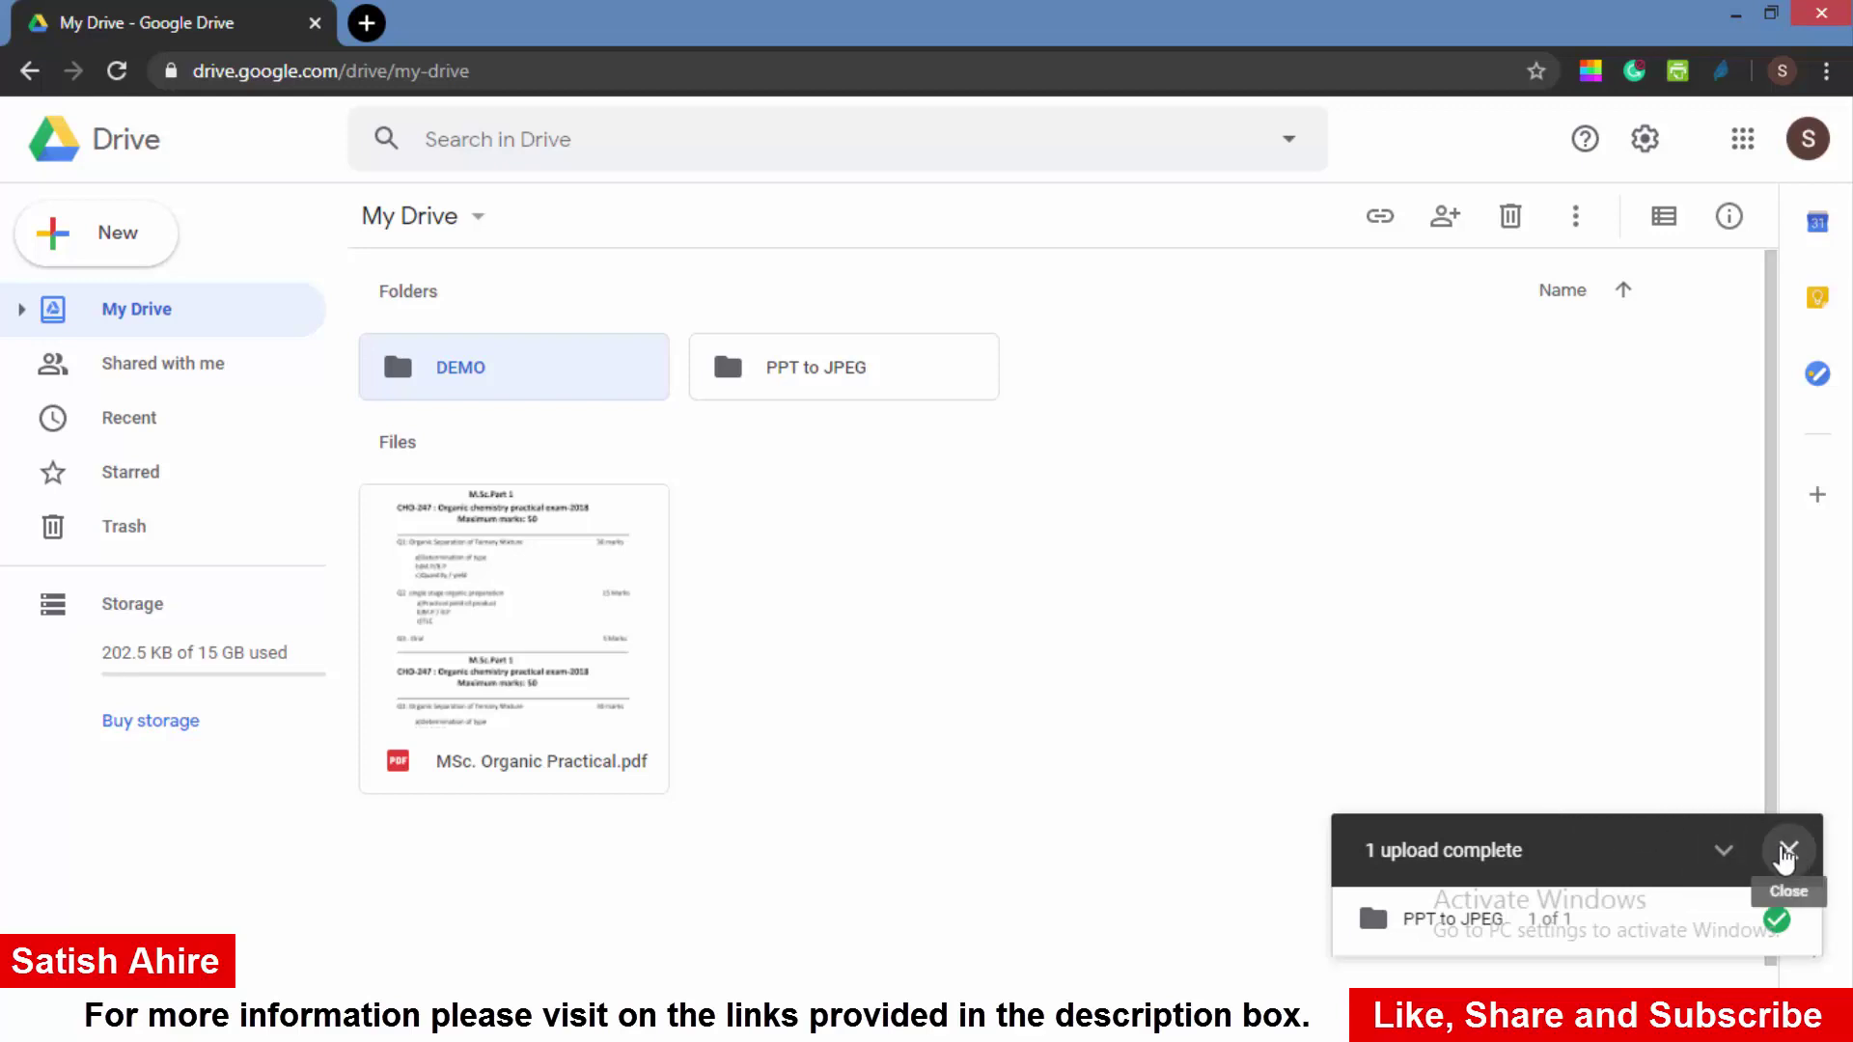
{"action": "left_click", "coordinate": [1788, 853]}
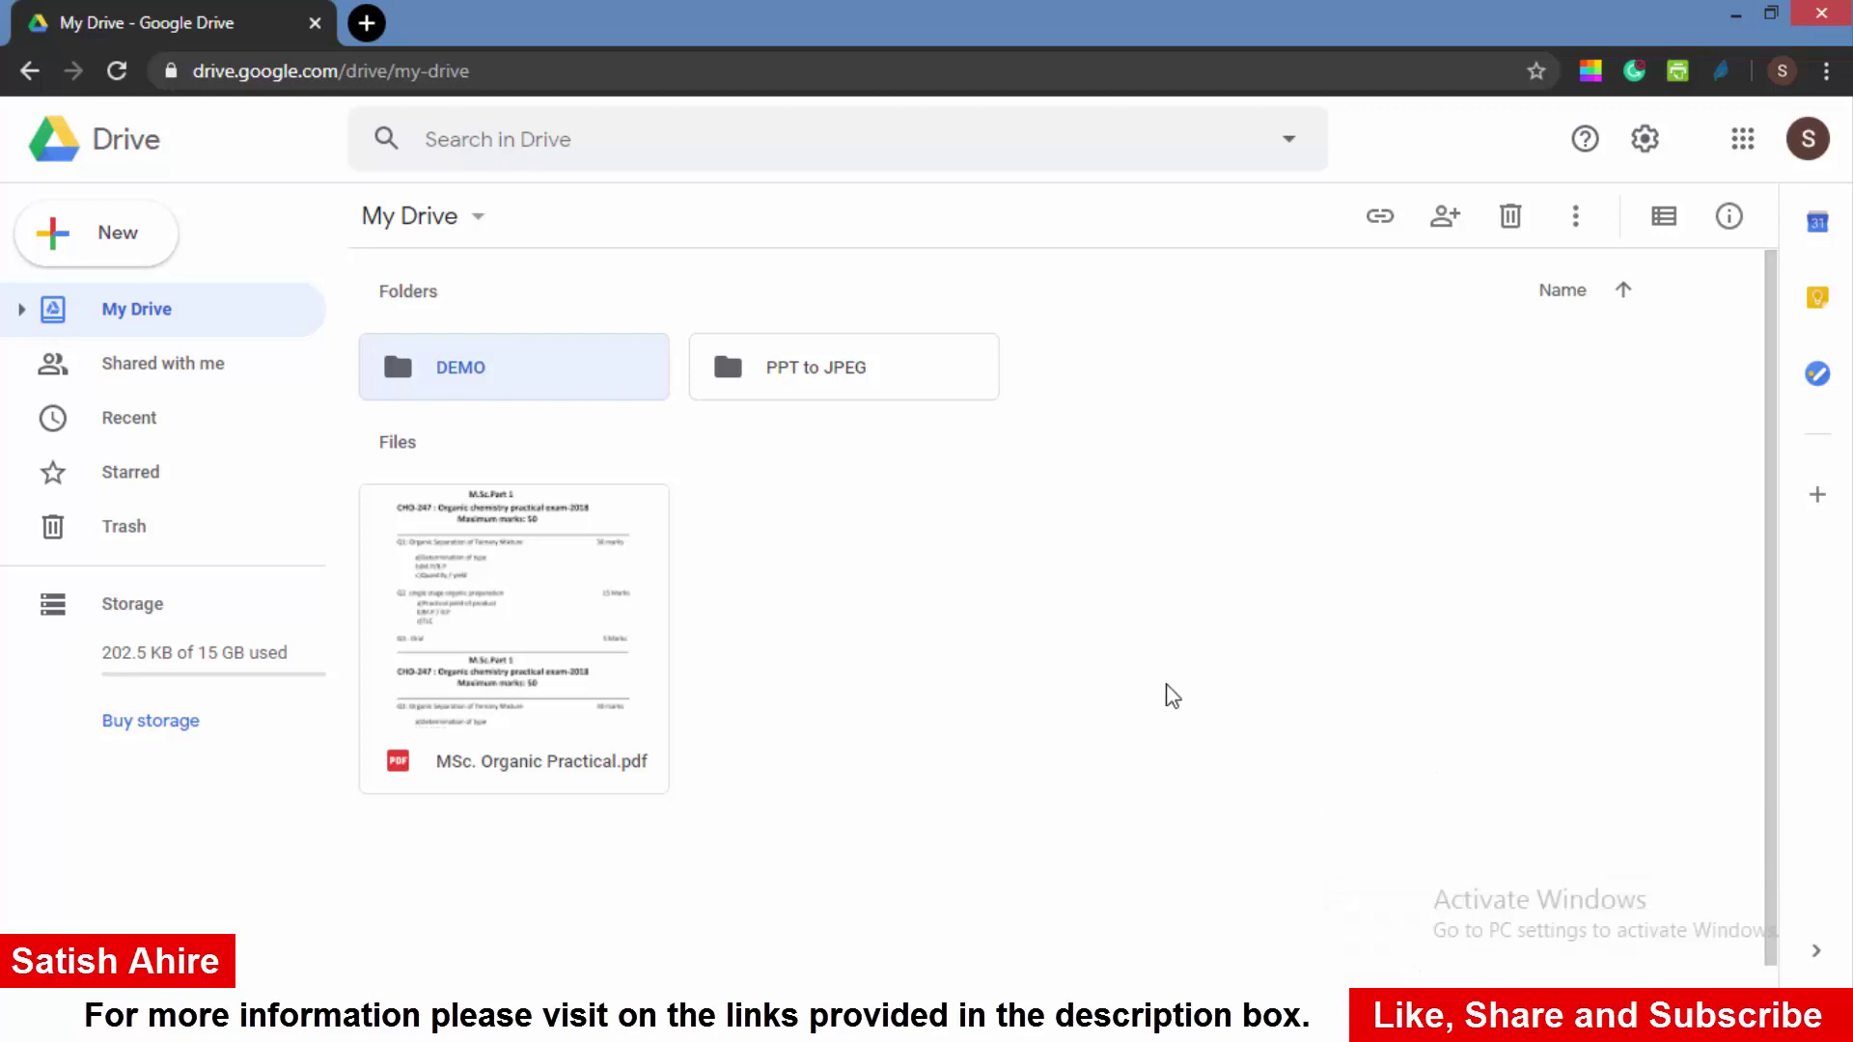
{"action": "left_click", "coordinate": [1061, 656]}
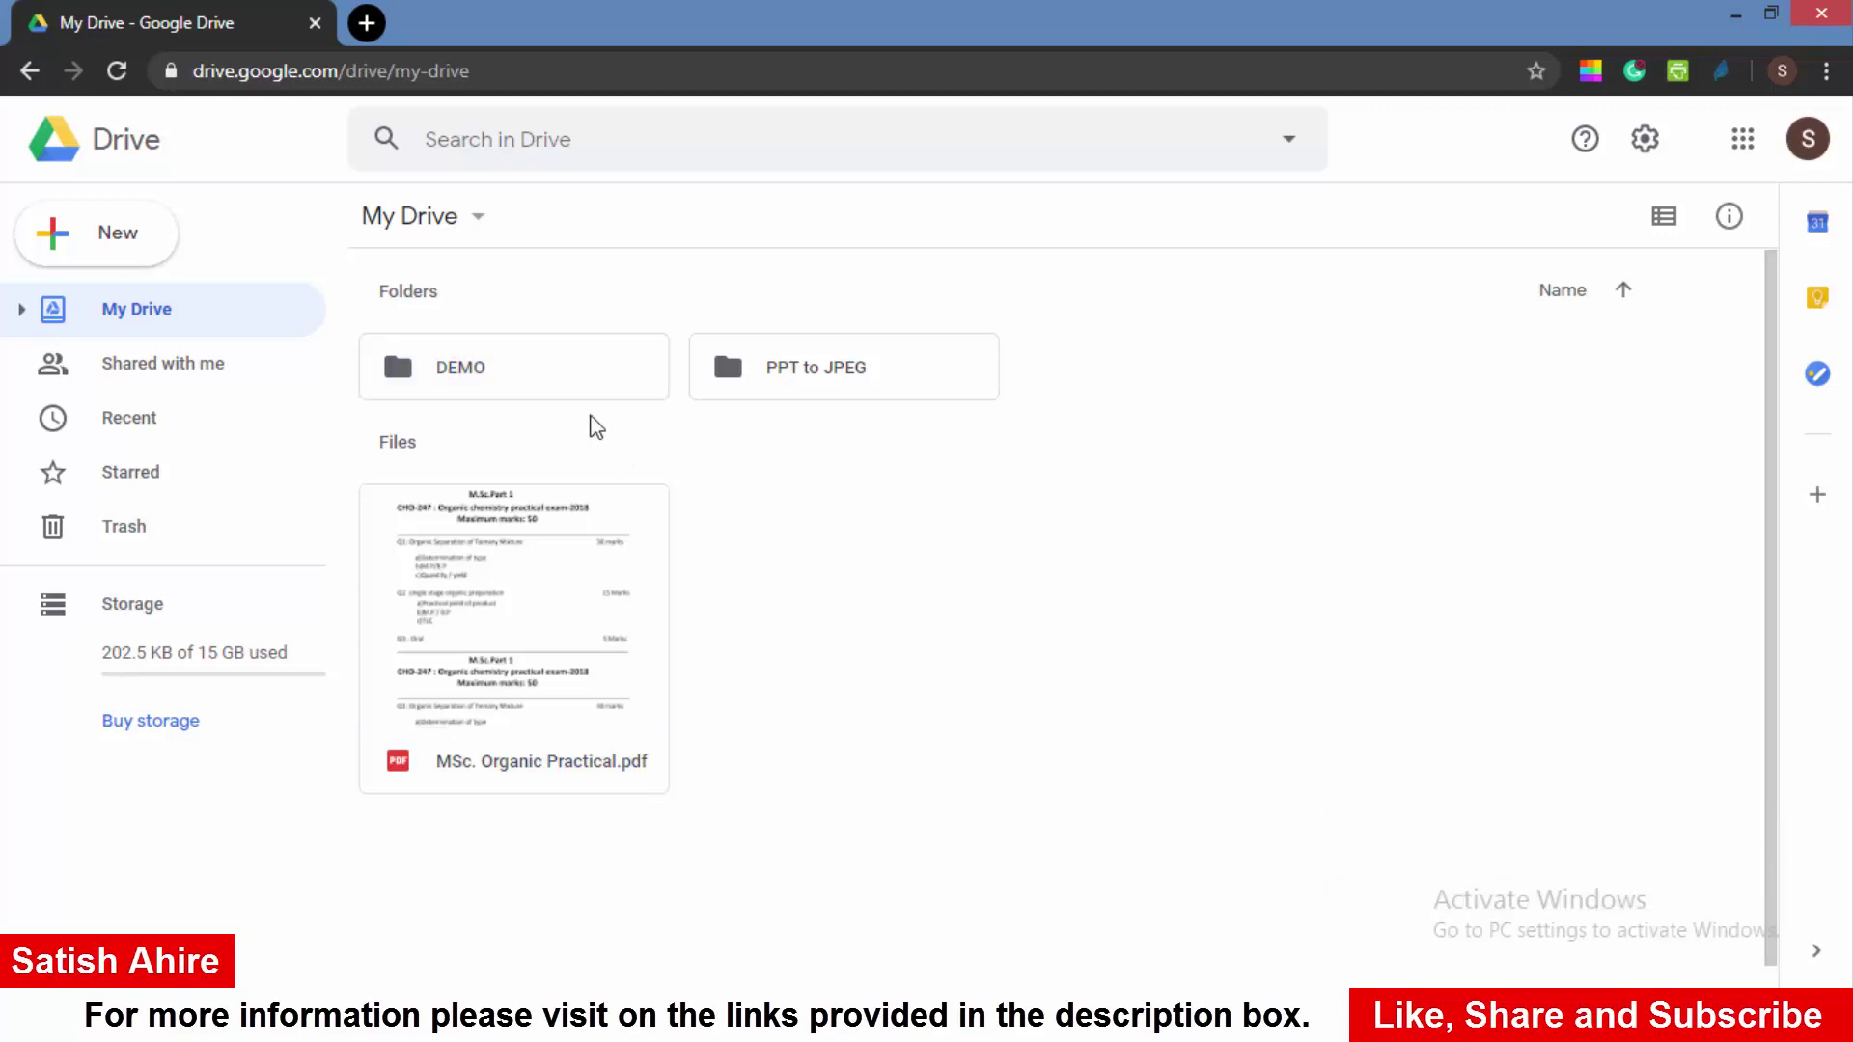
{"action": "left_click", "coordinate": [560, 394]}
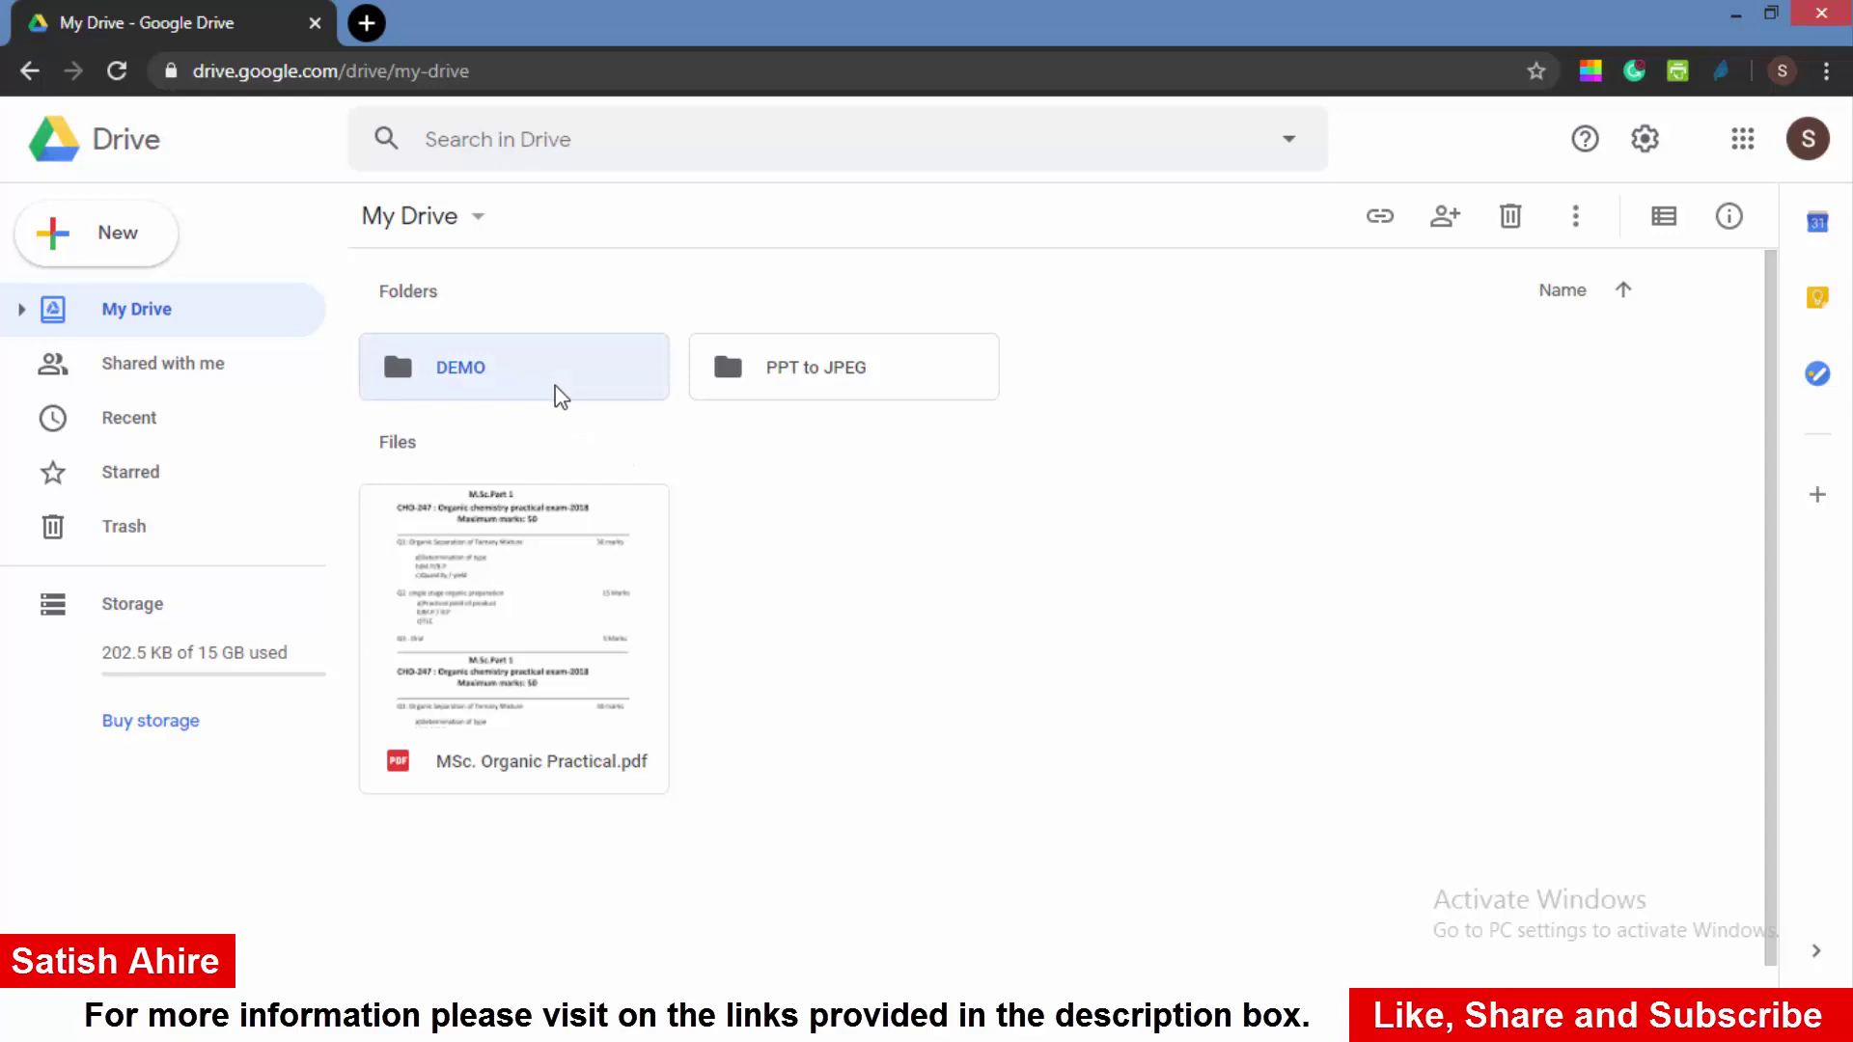
{"action": "left_click", "coordinate": [547, 566]}
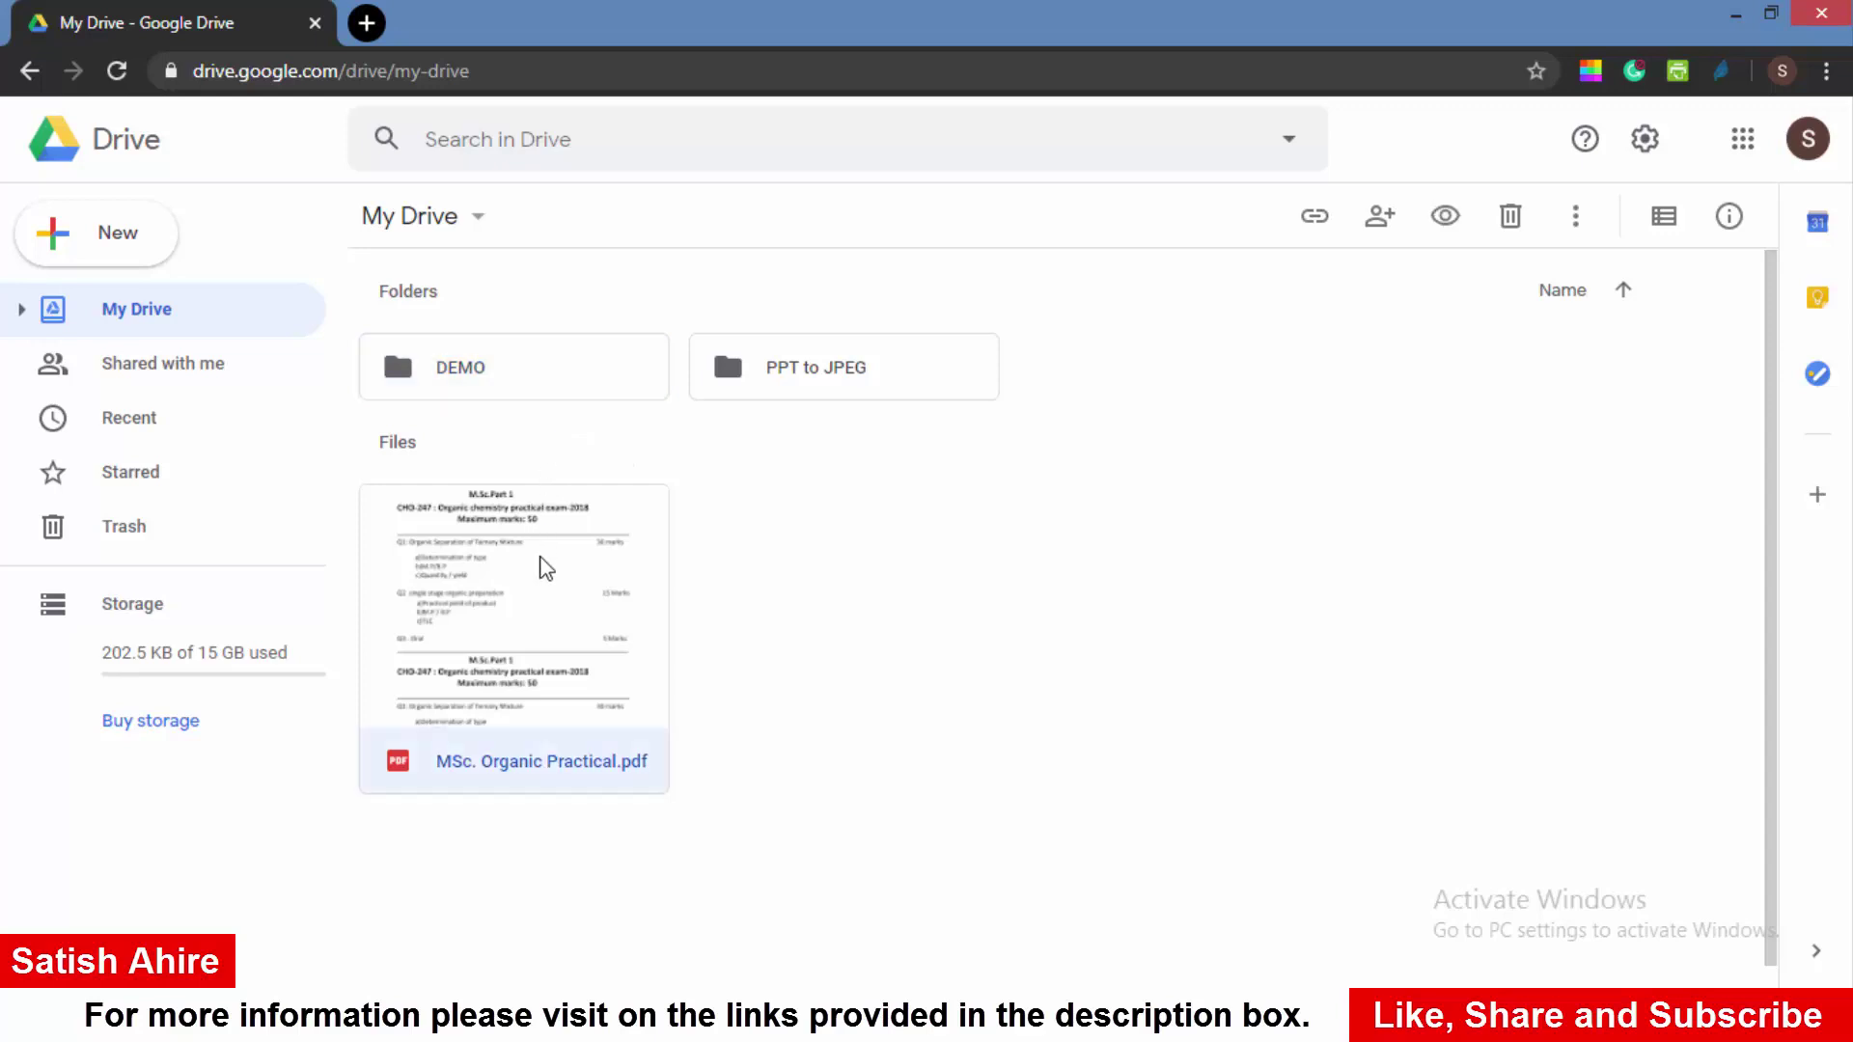
{"action": "left_click", "coordinate": [766, 394]}
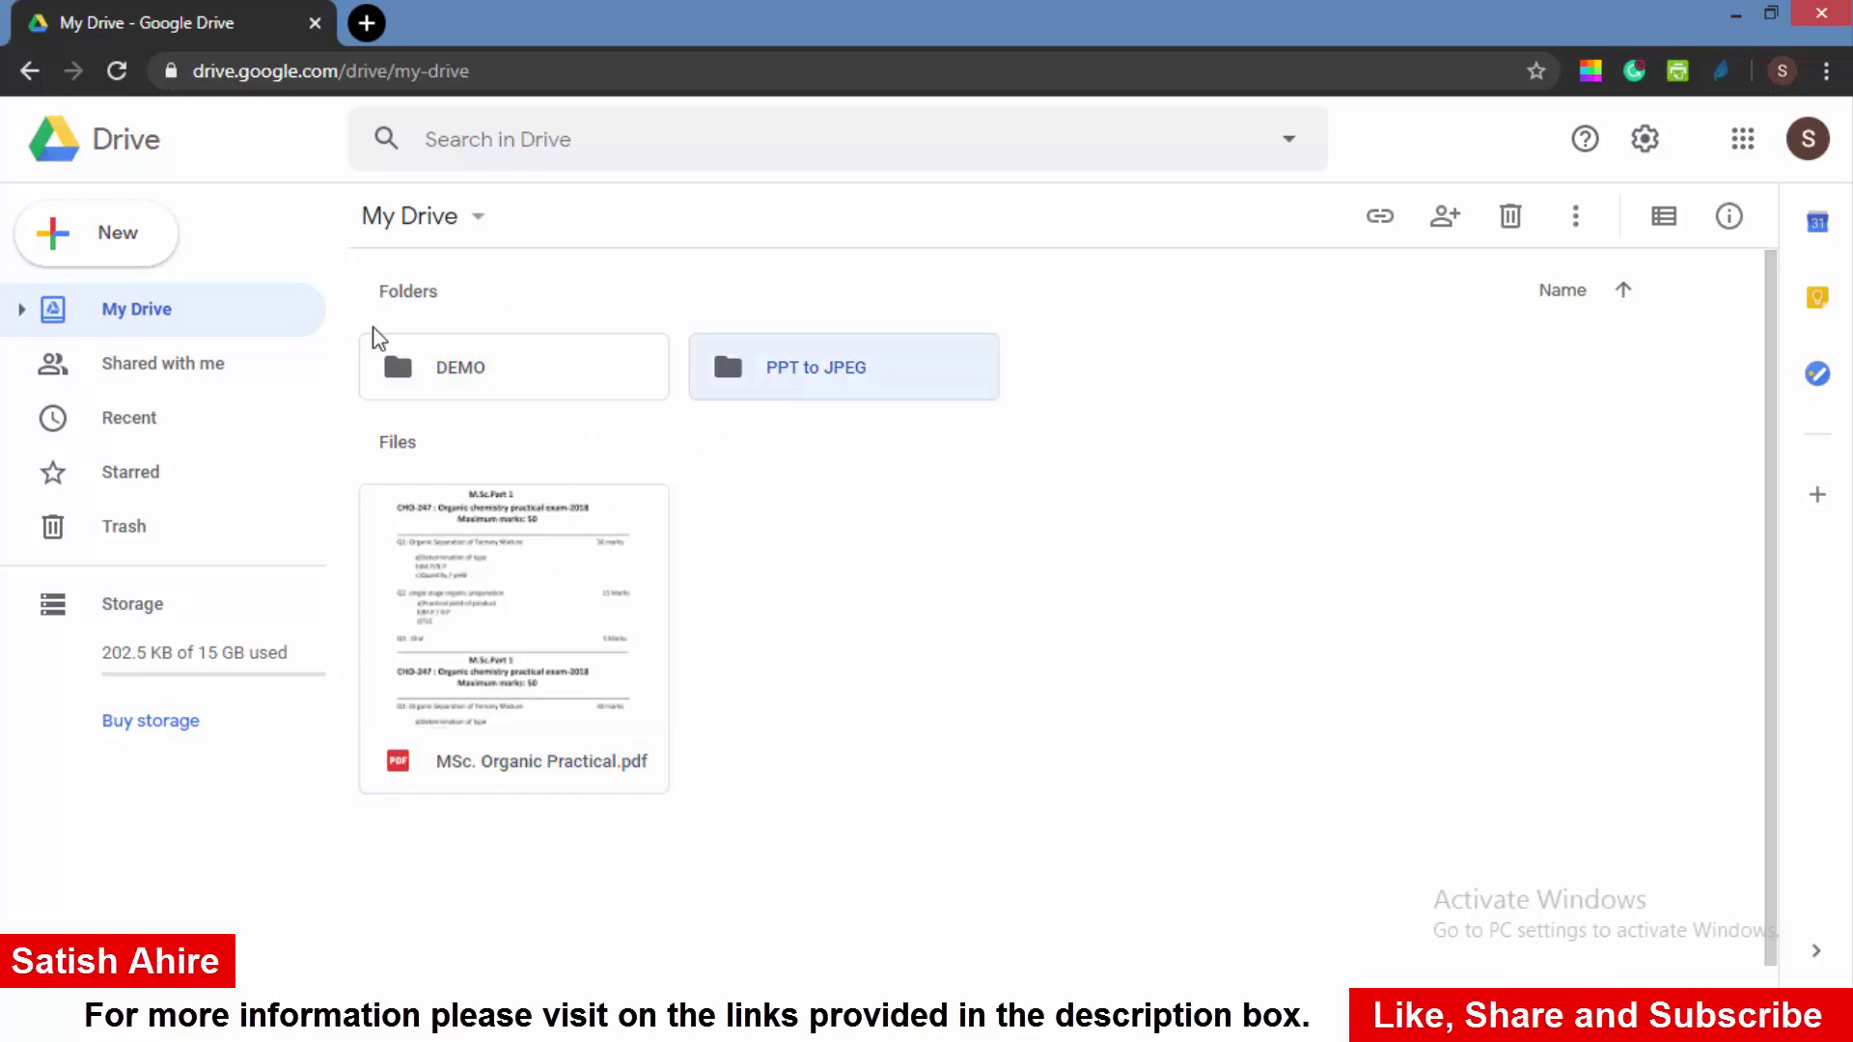
Create a new Google Docs document from My Drive.
{"action": "left_click", "coordinate": [138, 253]}
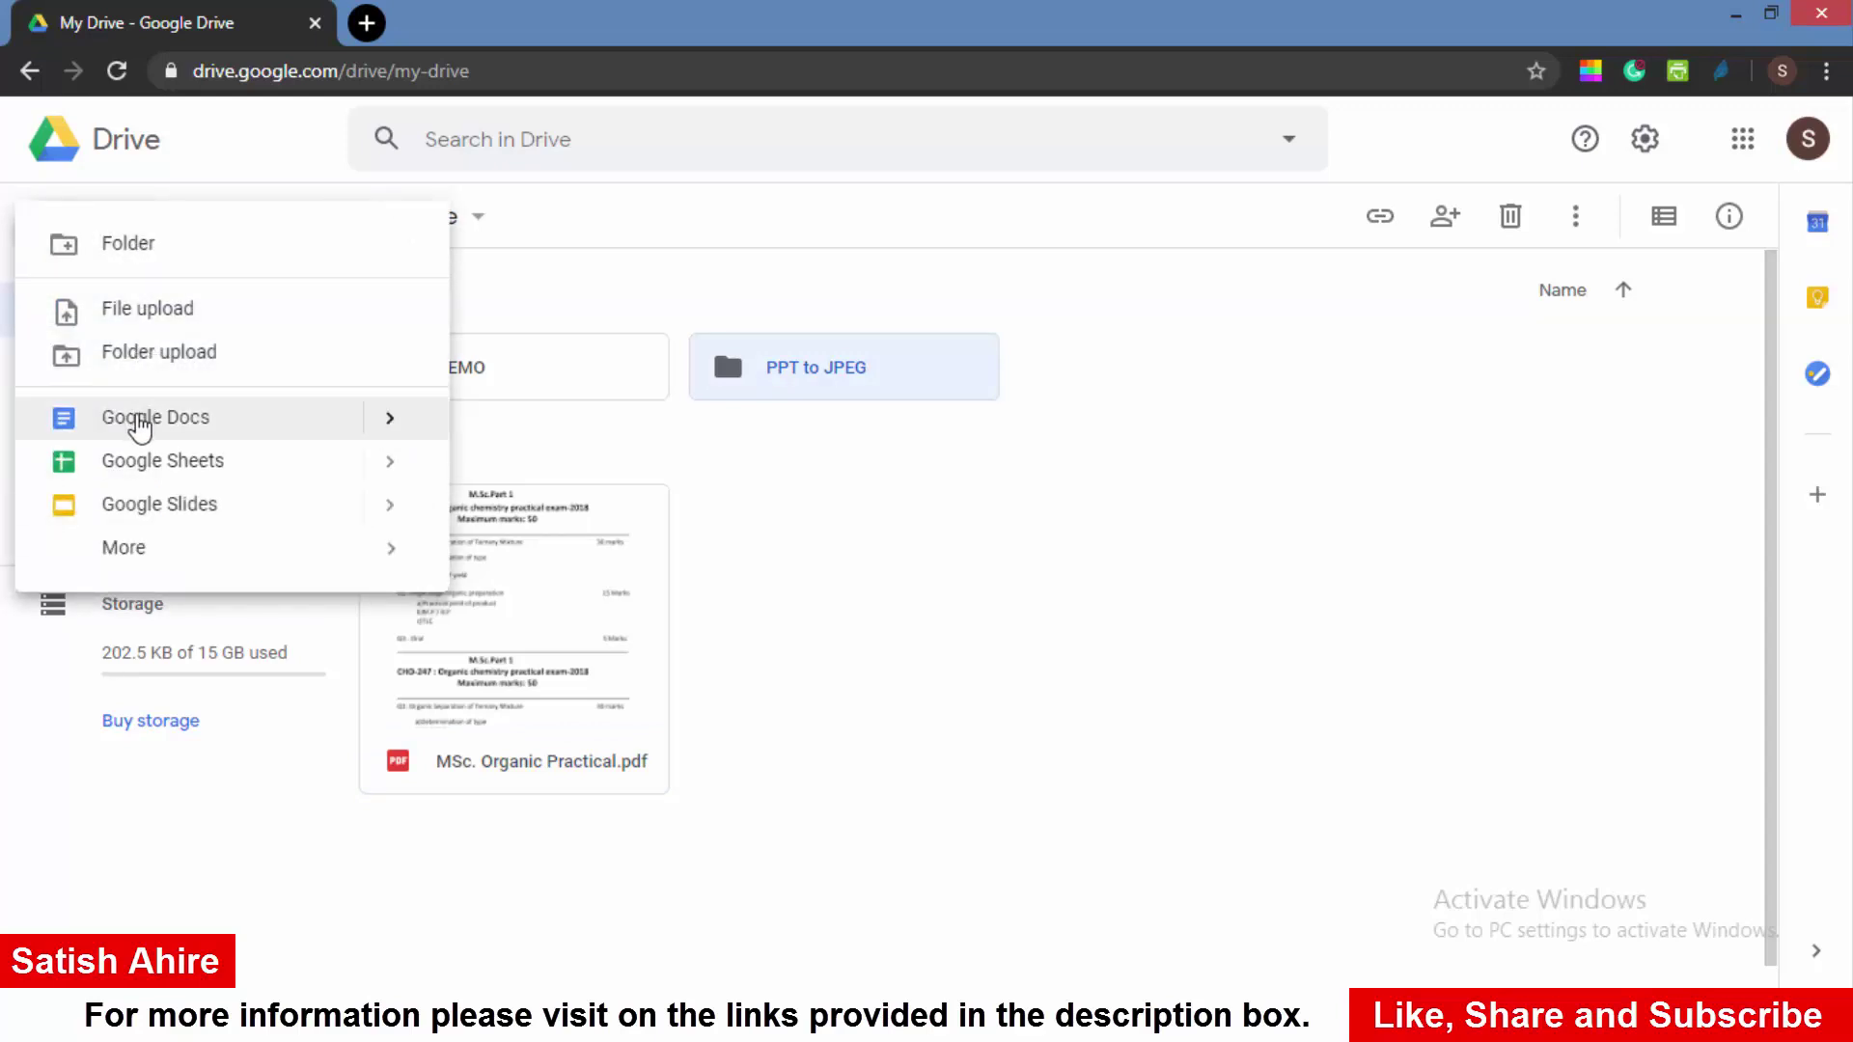
{"action": "left_click", "coordinate": [140, 420]}
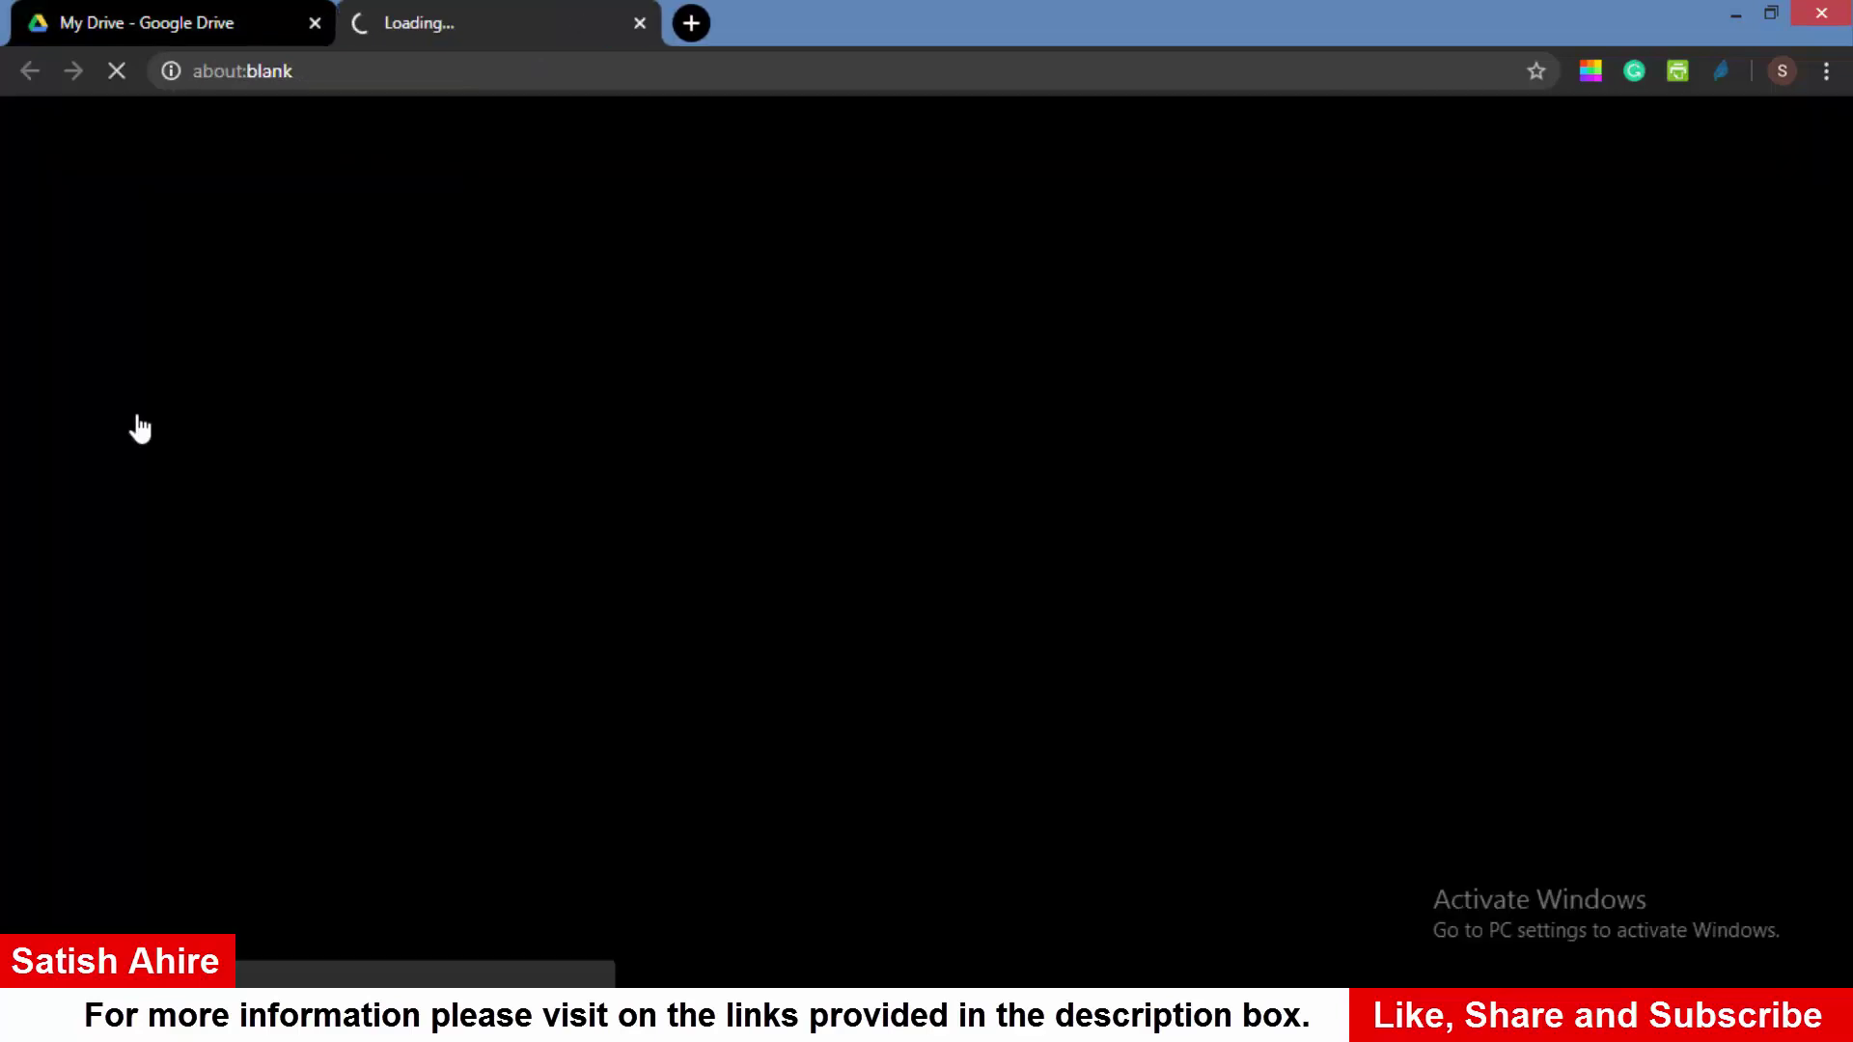